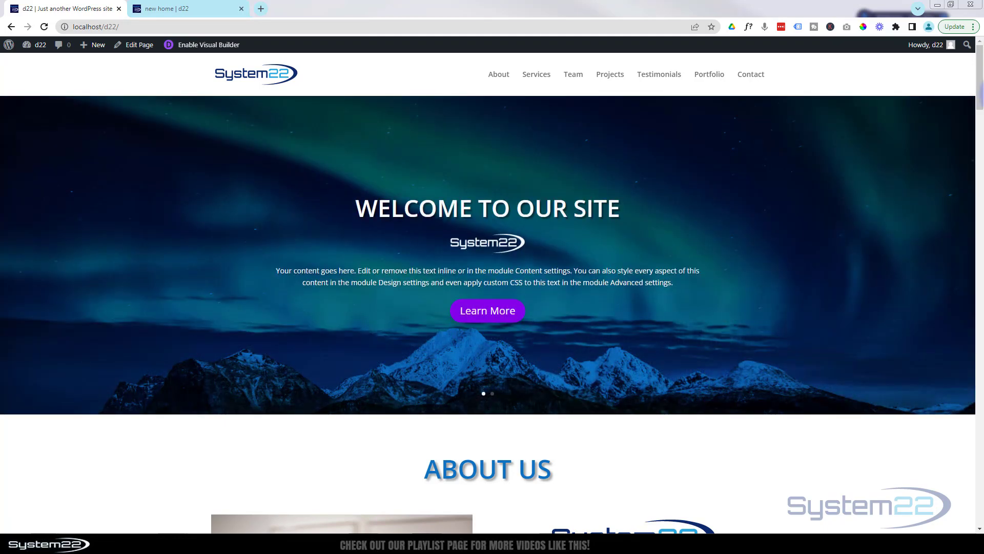
Step: Review the live site's existing Testimonials section, then switch to the 'new home' Visual Builder tab
left_click_drag(981, 90, 980, 393)
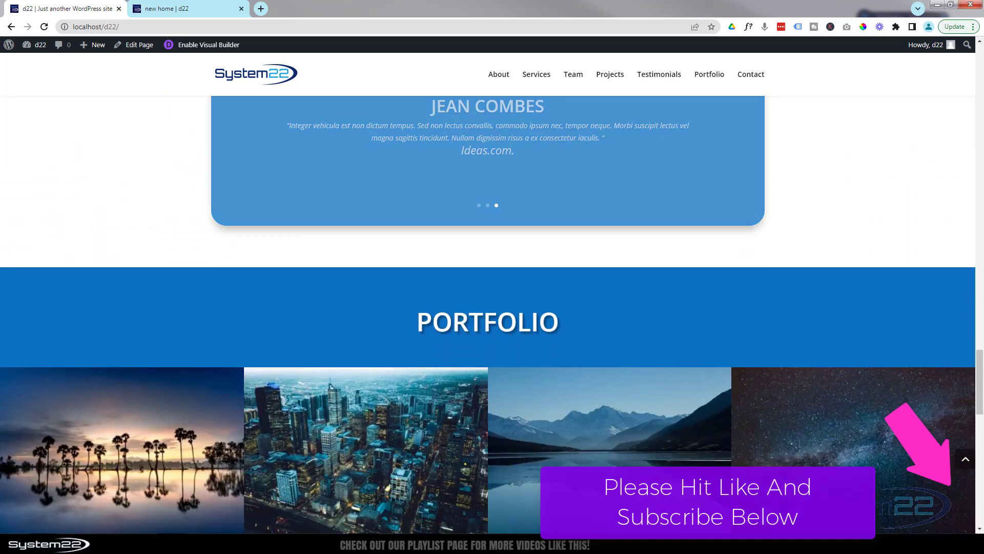
left_click_drag(972, 382, 981, 498)
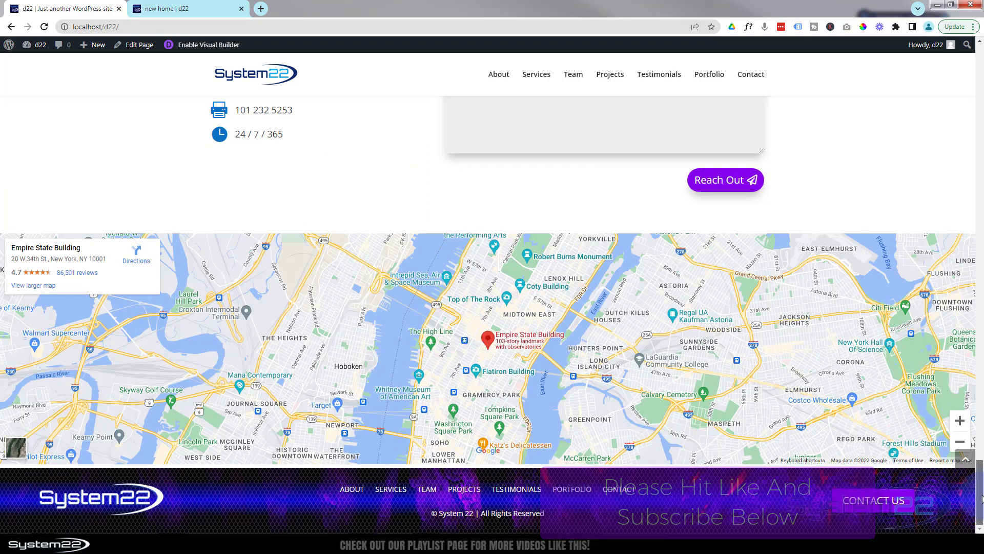
left_click(656, 75)
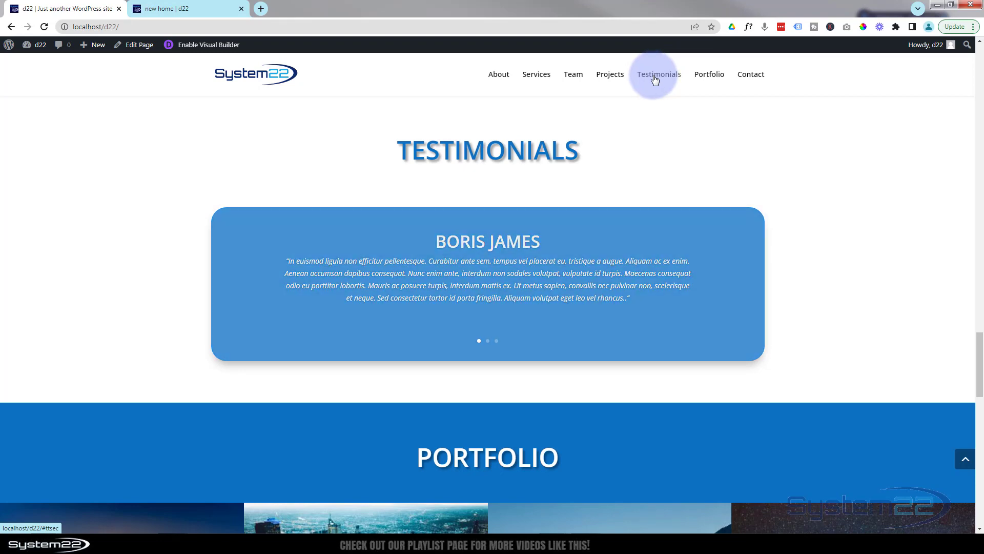
left_click(193, 10)
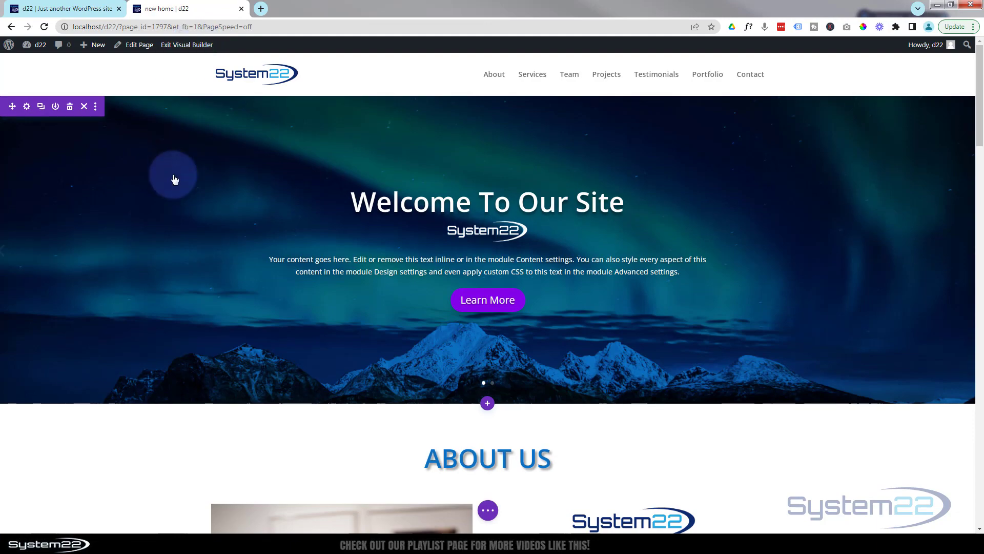
Step: Scroll down to the end of the Projects section with its 75, 92 and 68 counters
scroll(174, 171, "down", 8)
scroll(176, 173, "down", 15)
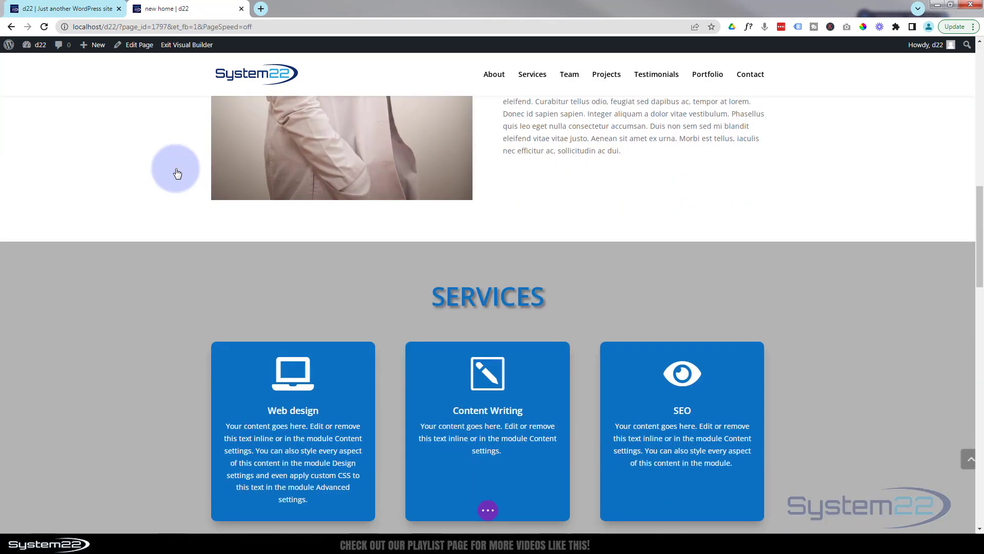
scroll(177, 173, "down", 10)
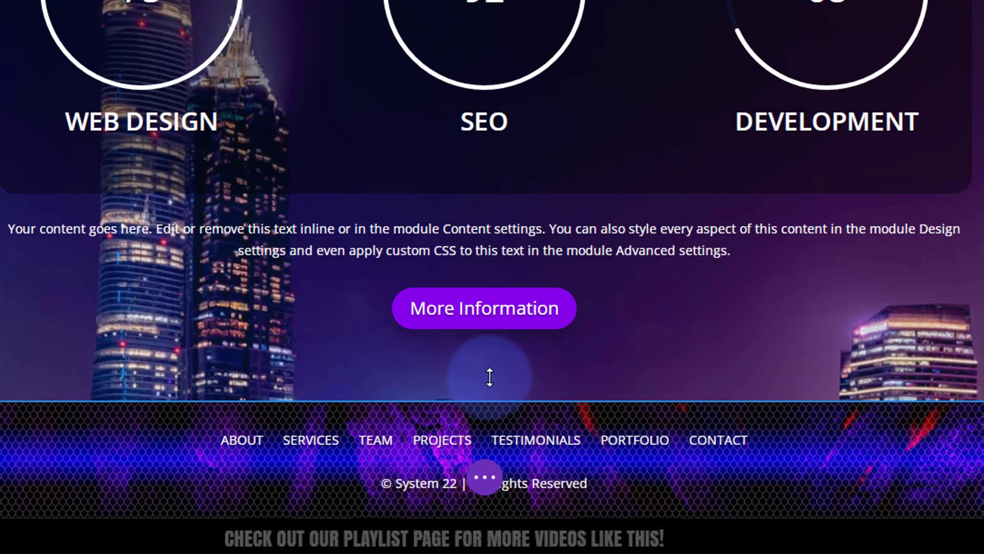
Step: Insert a Regular section with a one-column row below the Projects section
mouse_move(520, 384)
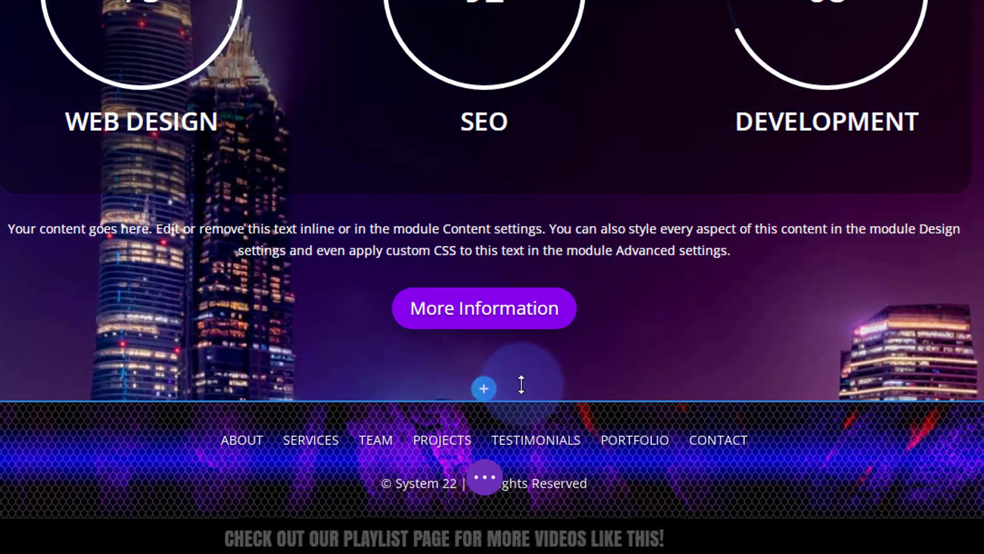
left_click(485, 392)
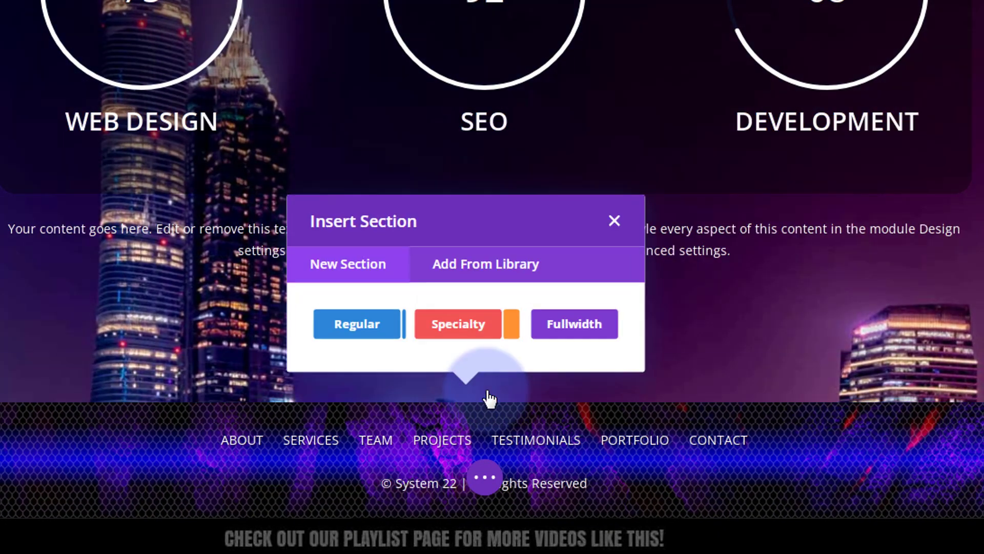
left_click(366, 334)
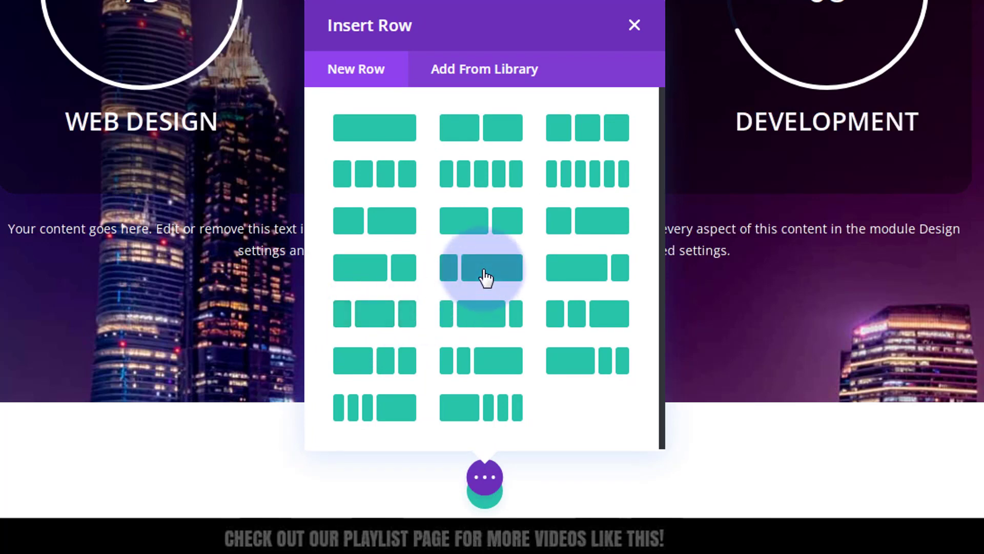
left_click(378, 134)
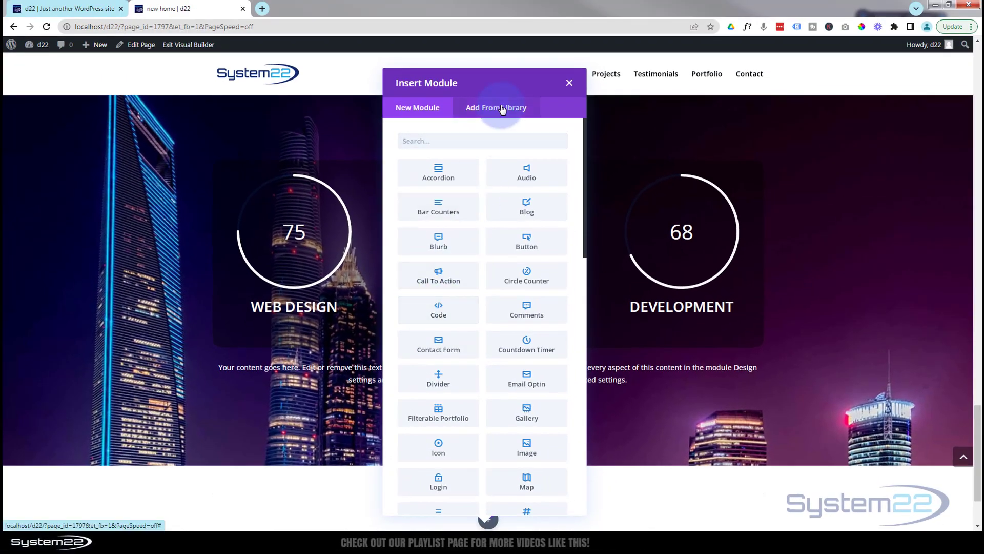
Step: Insert the saved One Page Title module from the library, adding an ABOUT US heading
left_click(502, 109)
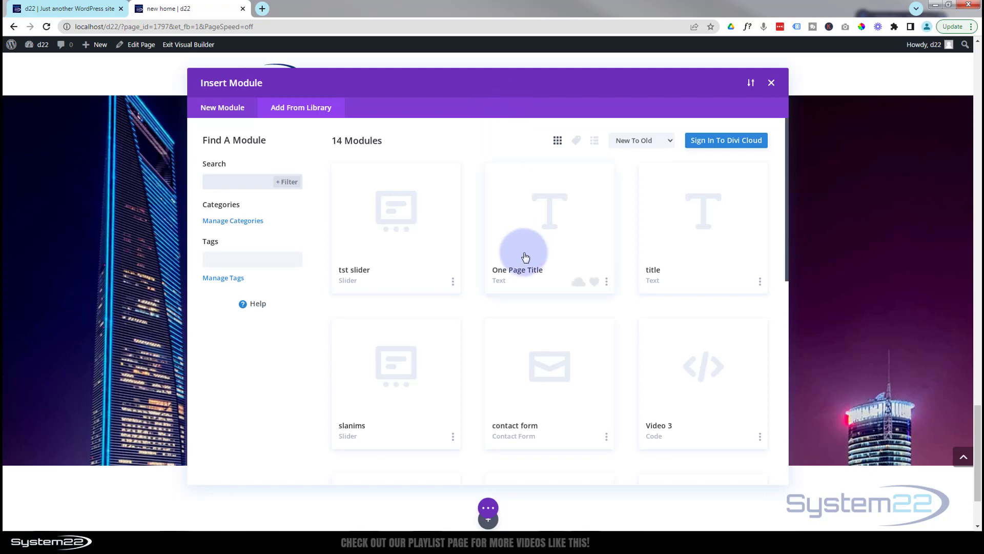
left_click(518, 266)
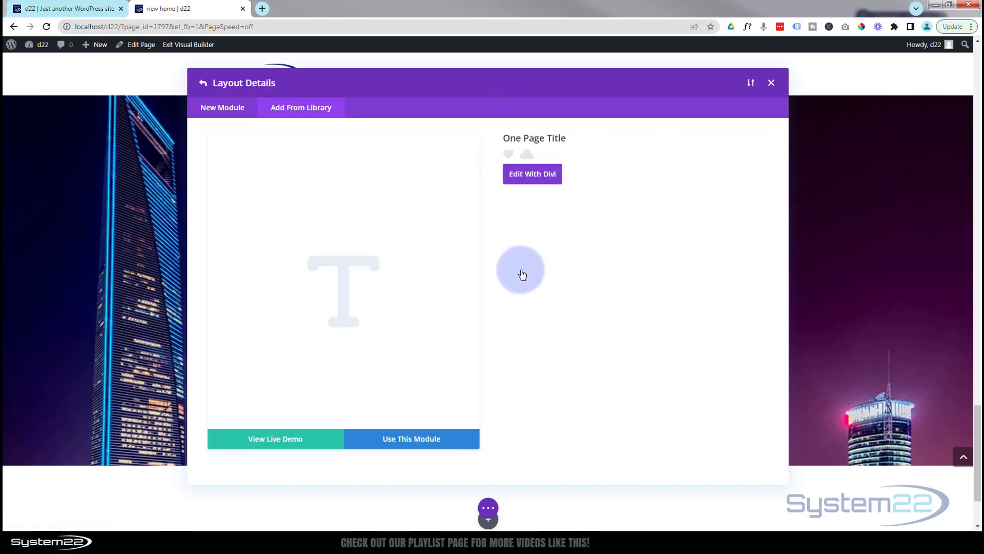
left_click(442, 449)
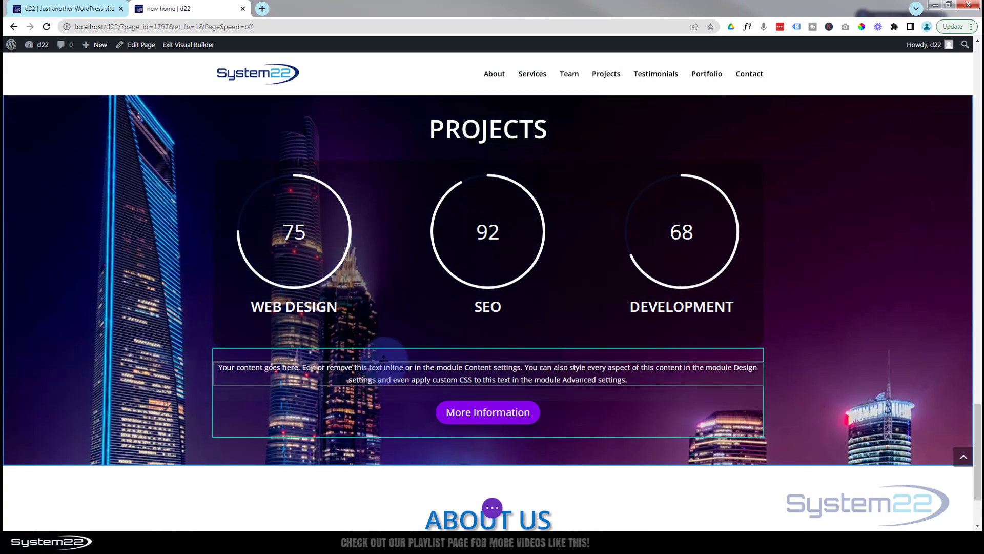
scroll(387, 323, "down", 3)
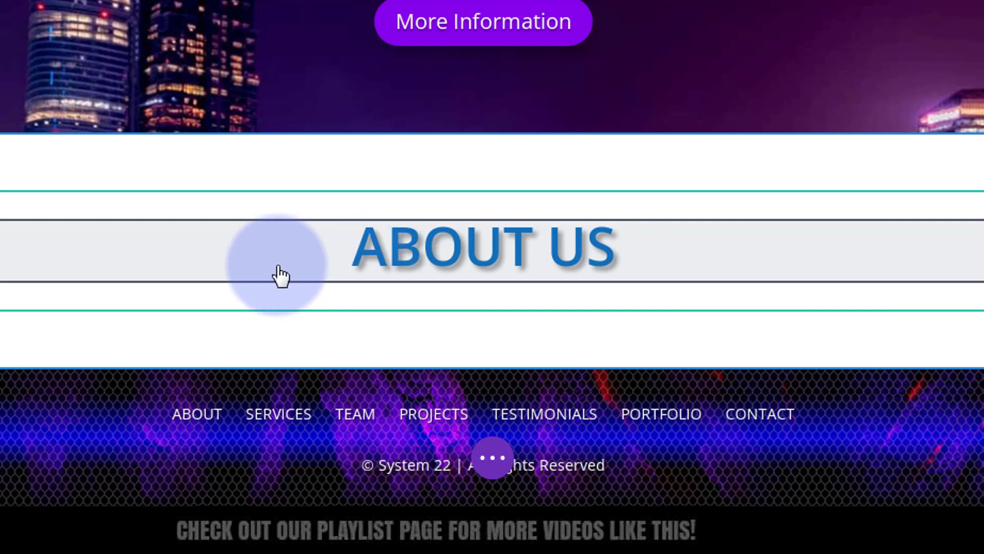
Step: Replace the ABOUT US heading text with TESTIMONIALS
left_click(476, 263)
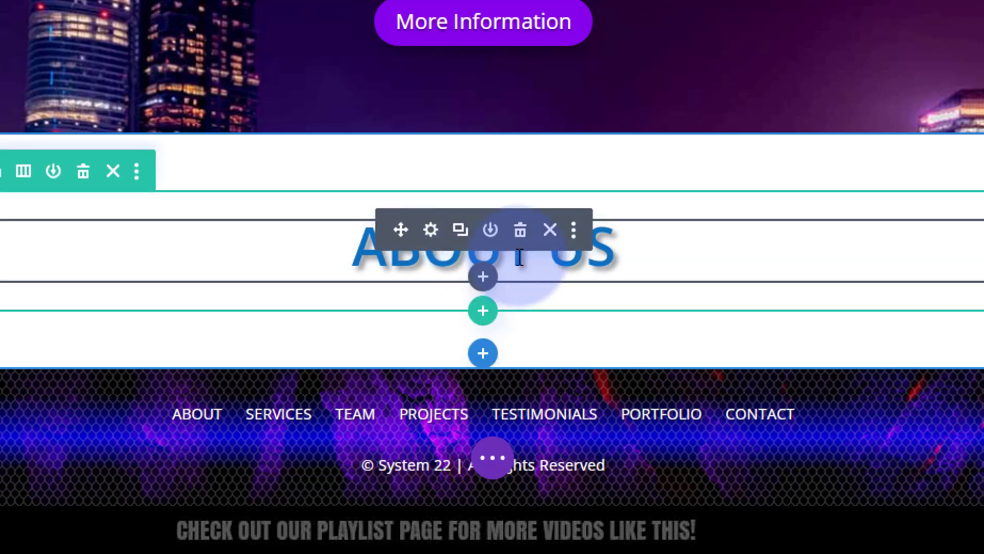
left_click(613, 256)
left_click_drag(613, 256, 352, 255)
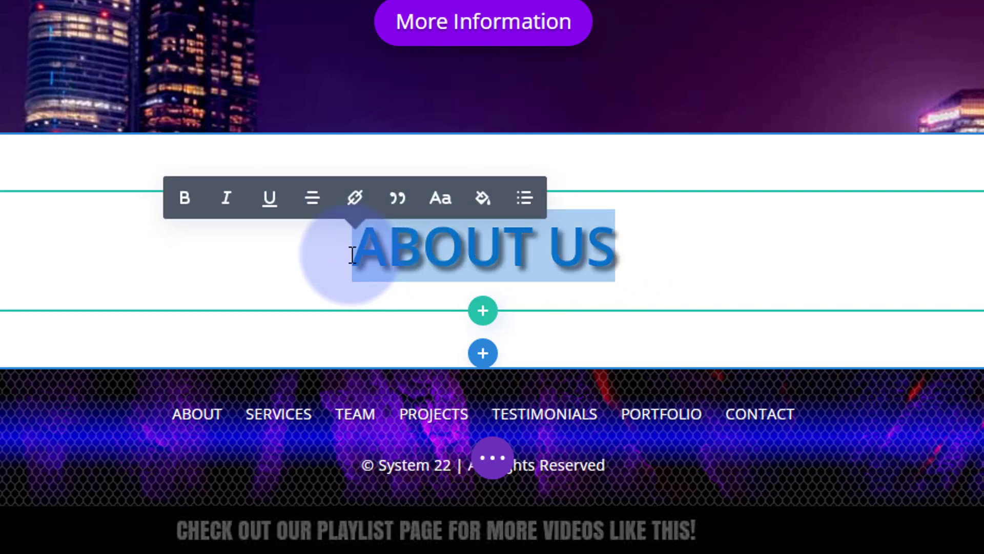
type("TESTIMONIALS")
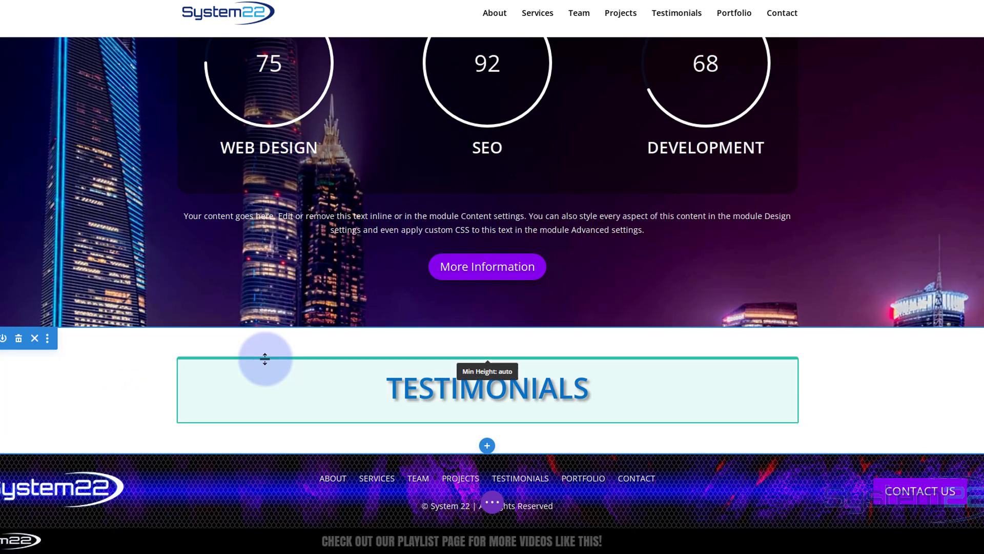
Step: Add a one-column row beneath the TESTIMONIALS heading
left_click(486, 421)
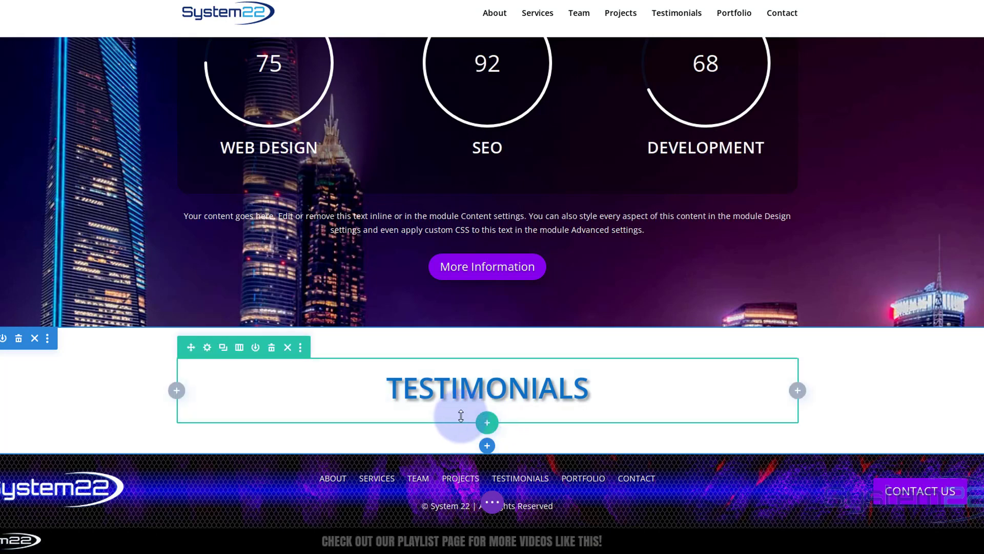
left_click(489, 425)
left_click(487, 423)
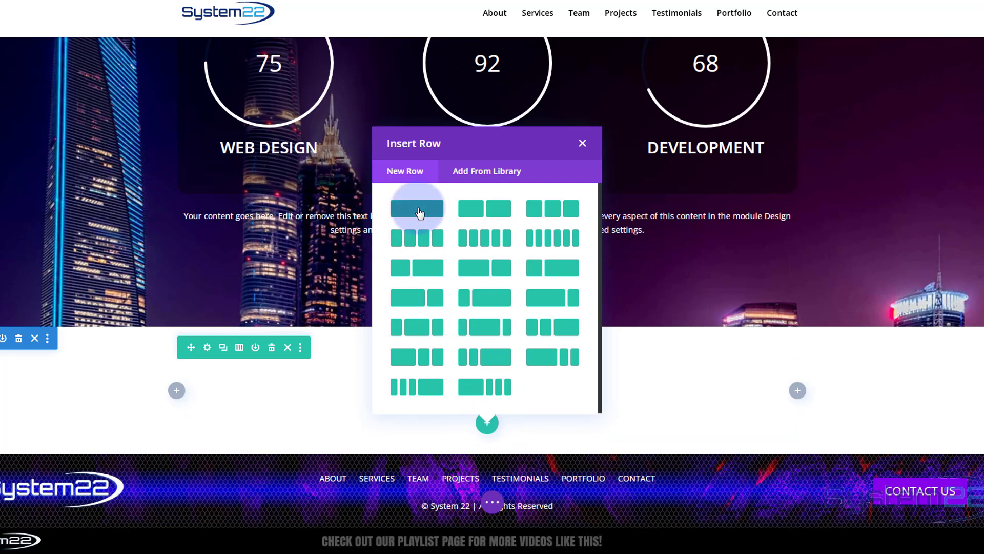
left_click(417, 209)
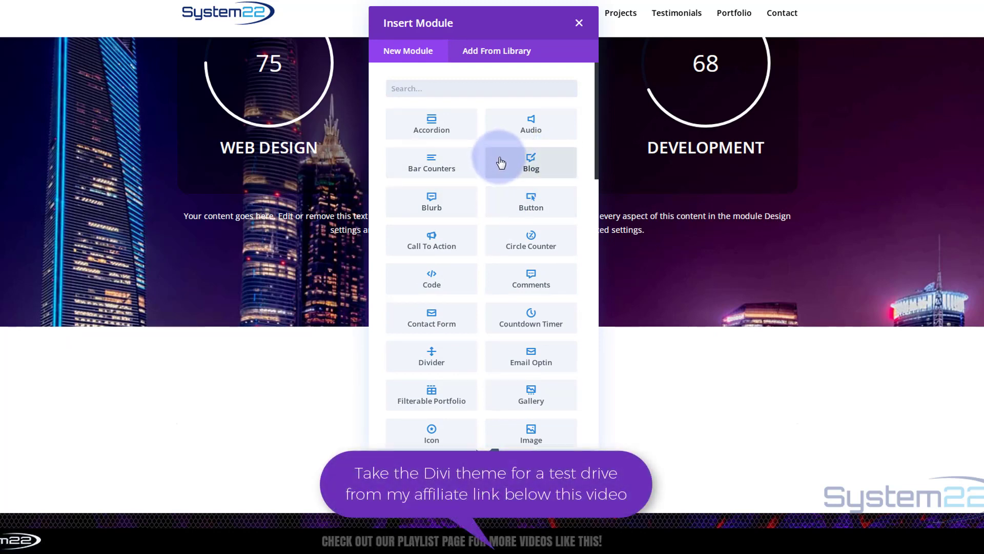
Step: Insert a Slider module into the new row
scroll(501, 162, "down", 2)
scroll(500, 162, "down", 4)
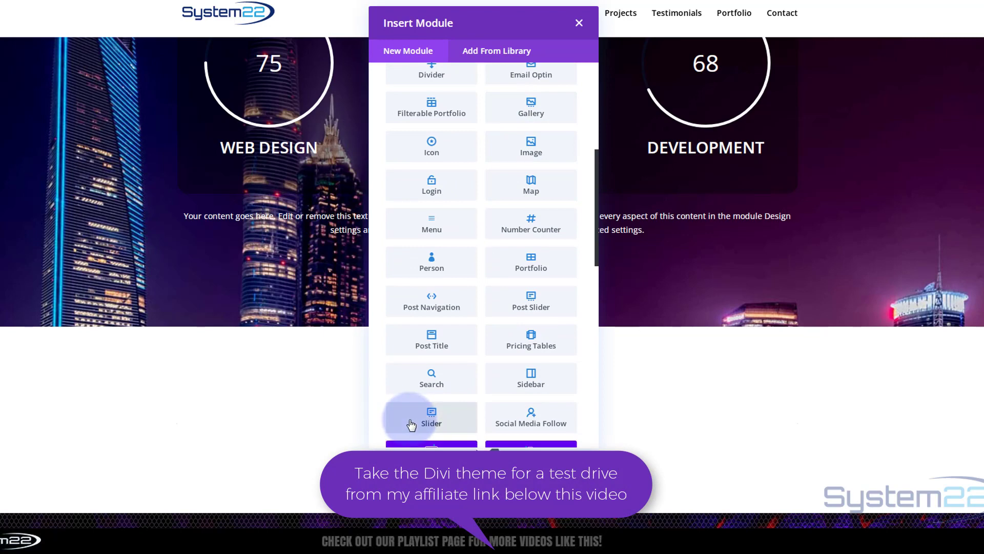
scroll(421, 333, "down", 7)
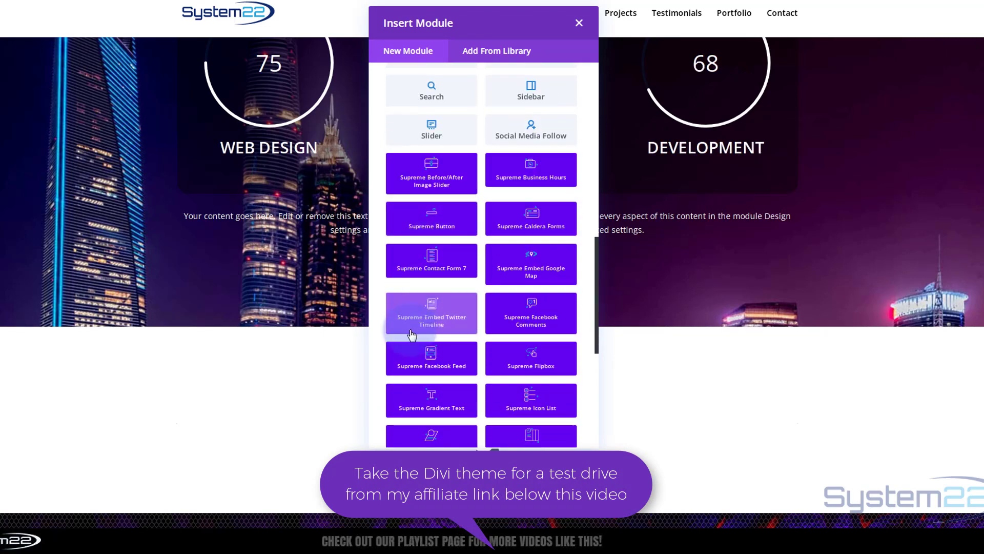
scroll(454, 287, "up", 7)
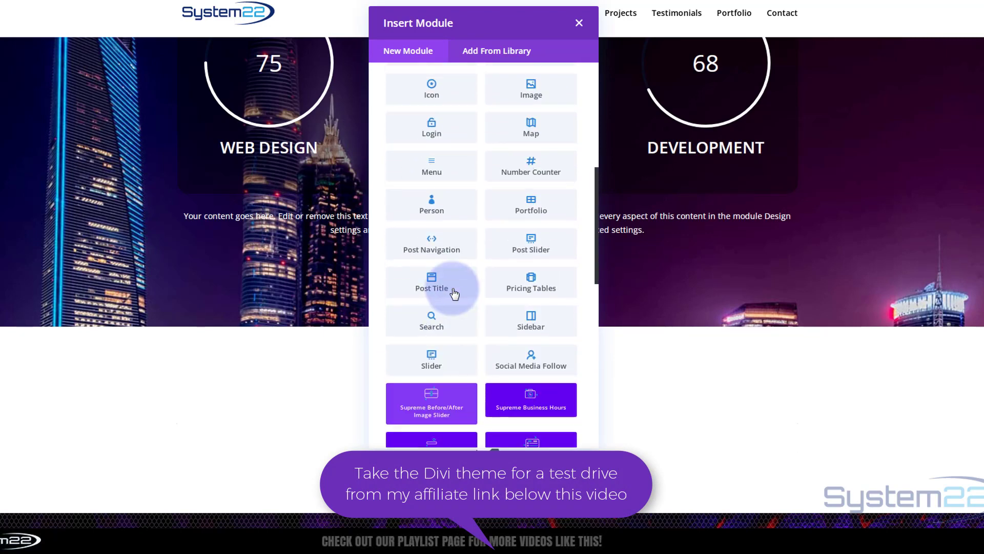
scroll(452, 299, "down", 3)
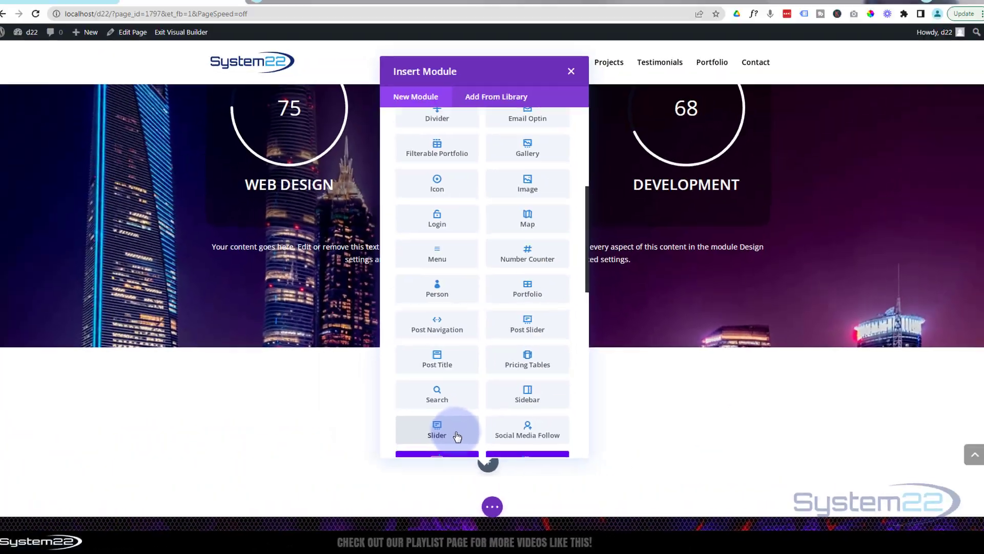
left_click(457, 436)
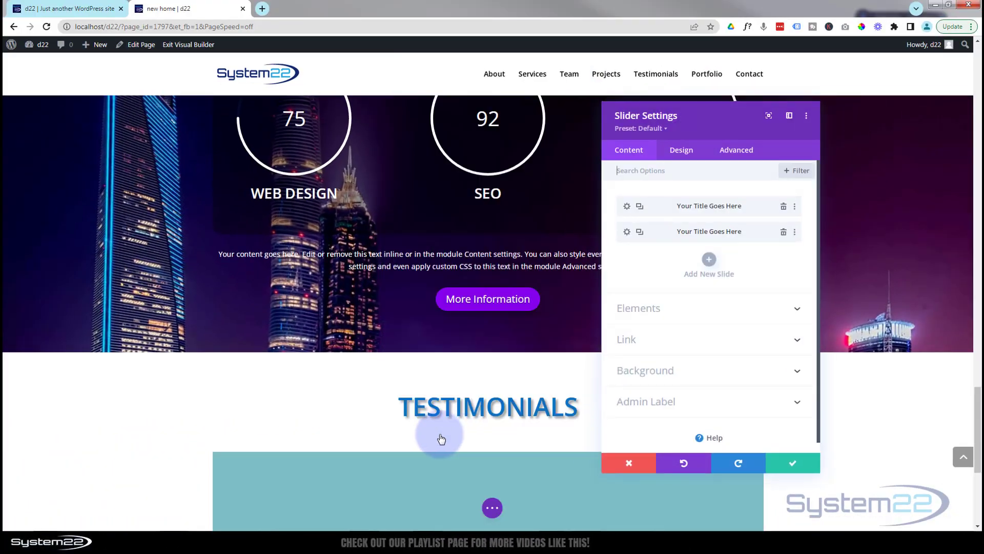
Step: Delete the second placeholder slide from the slider's content list
scroll(124, 384, "down", 5)
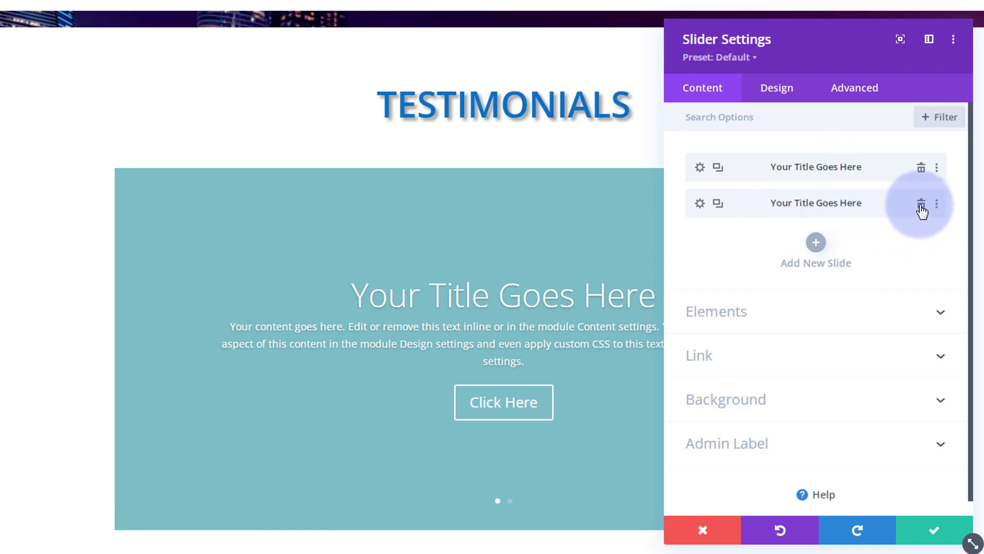
left_click(921, 205)
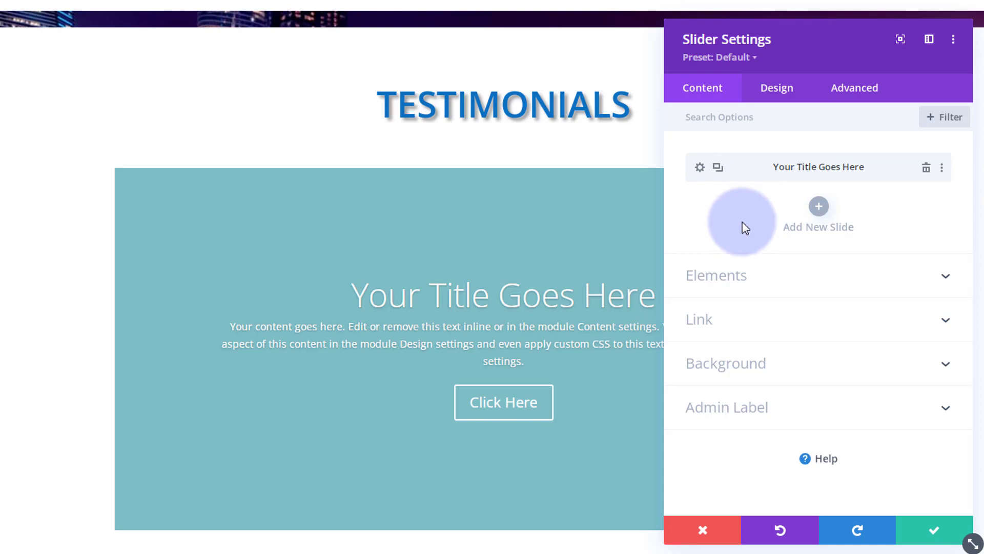
left_click(700, 167)
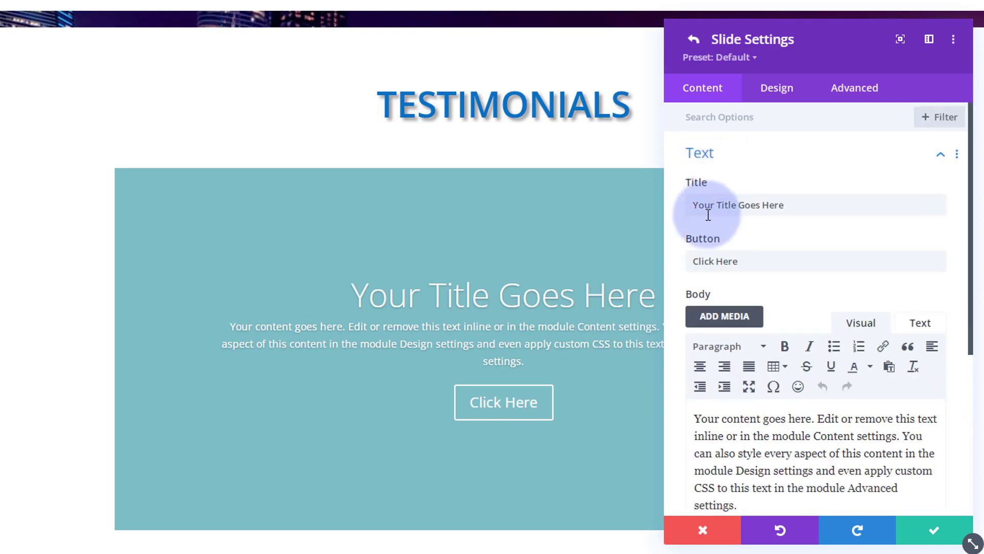
left_click_drag(795, 207, 661, 213)
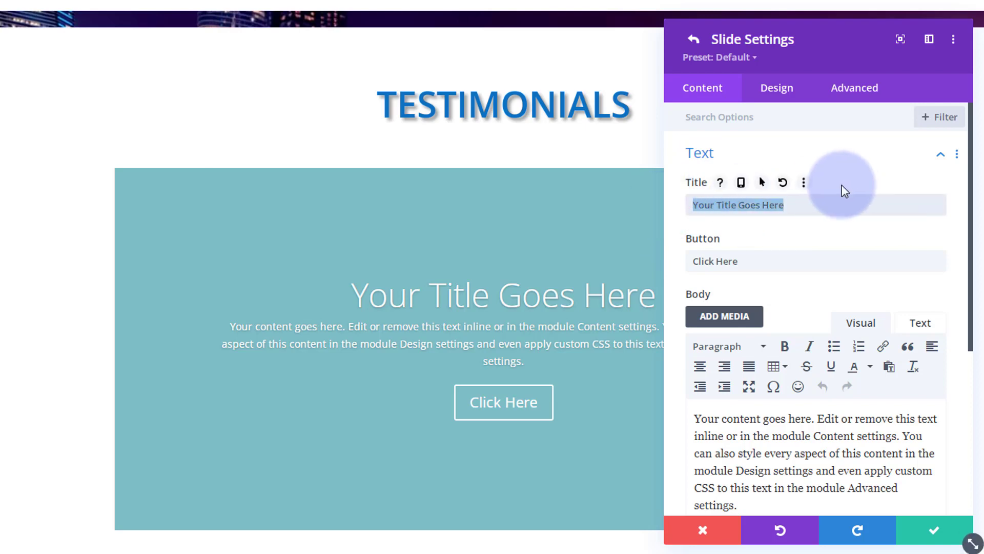
type("D.L Williams")
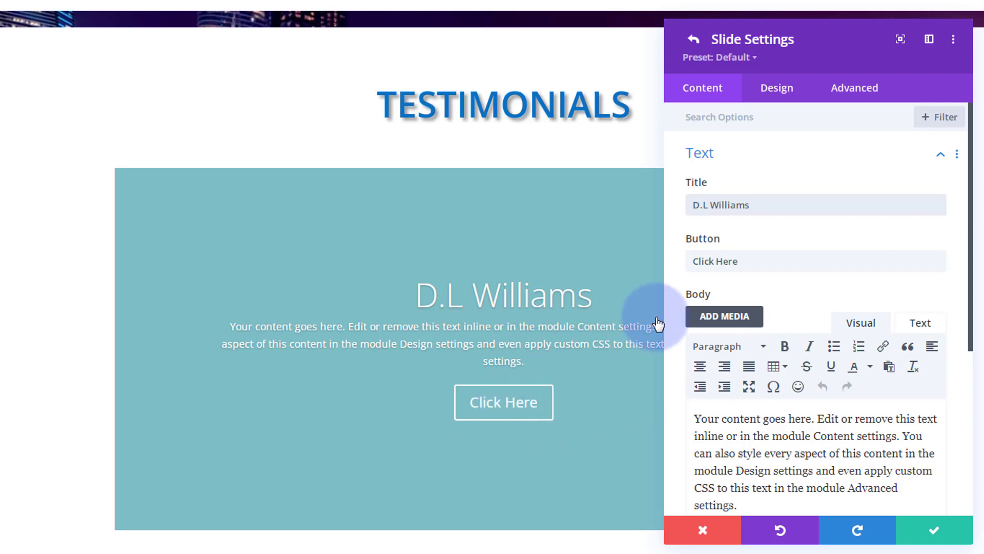
left_click_drag(745, 262, 677, 264)
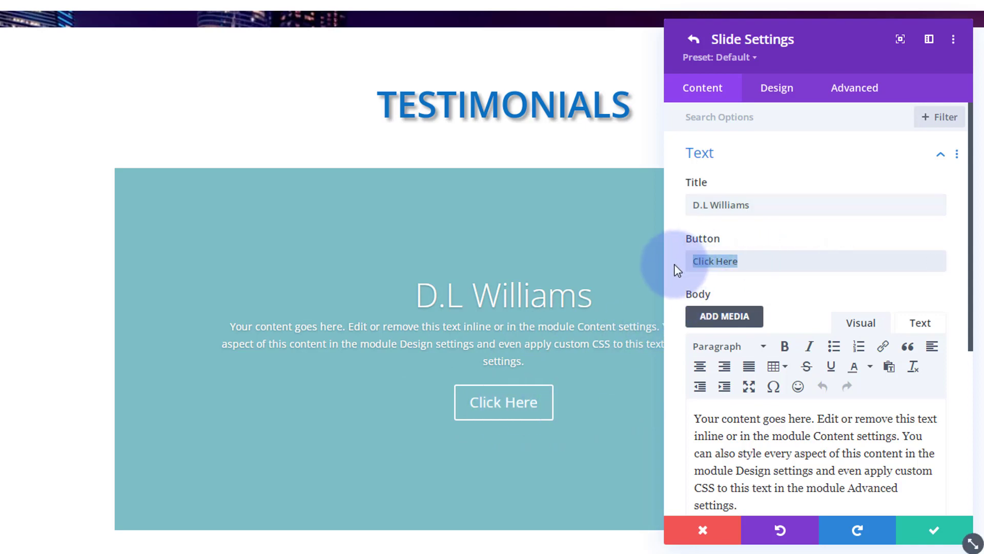
key("BackSpace")
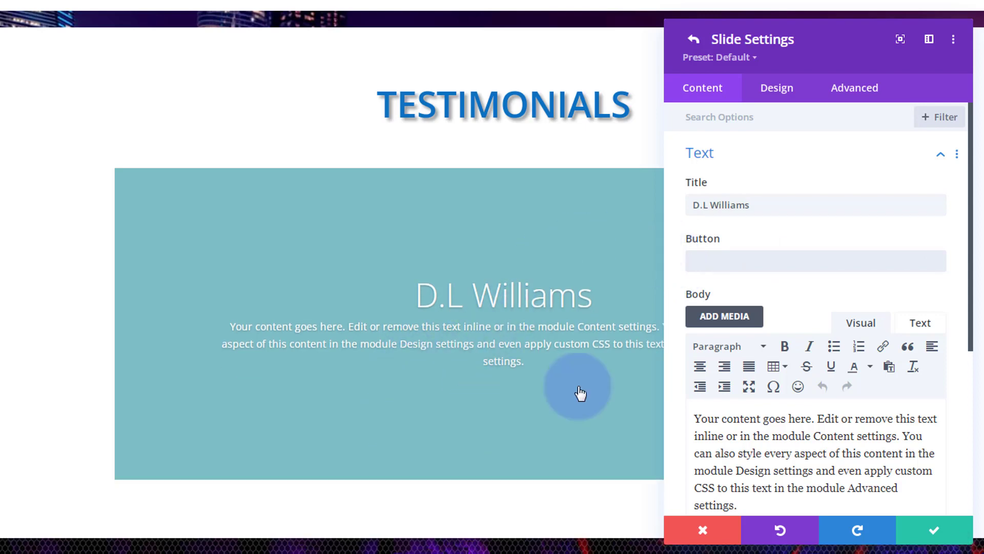
Step: Delete the slide's placeholder body text
mouse_move(785, 181)
scroll(784, 204, "down", 3)
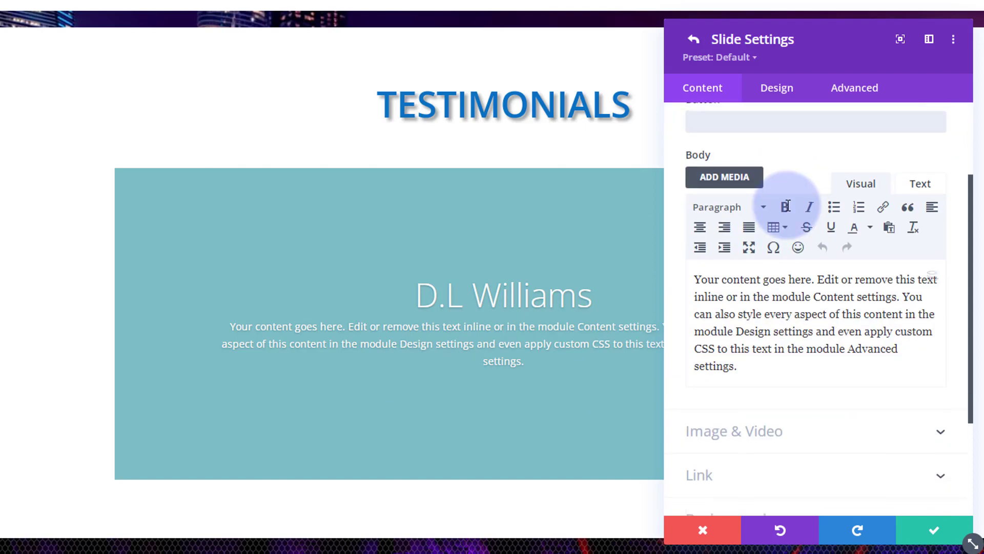
mouse_move(698, 280)
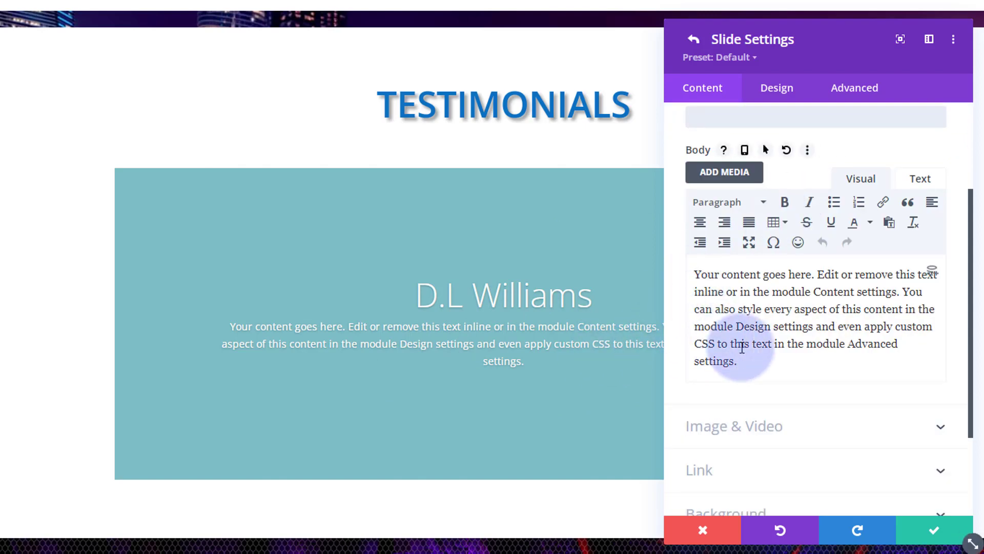
scroll(793, 363, "down", 2)
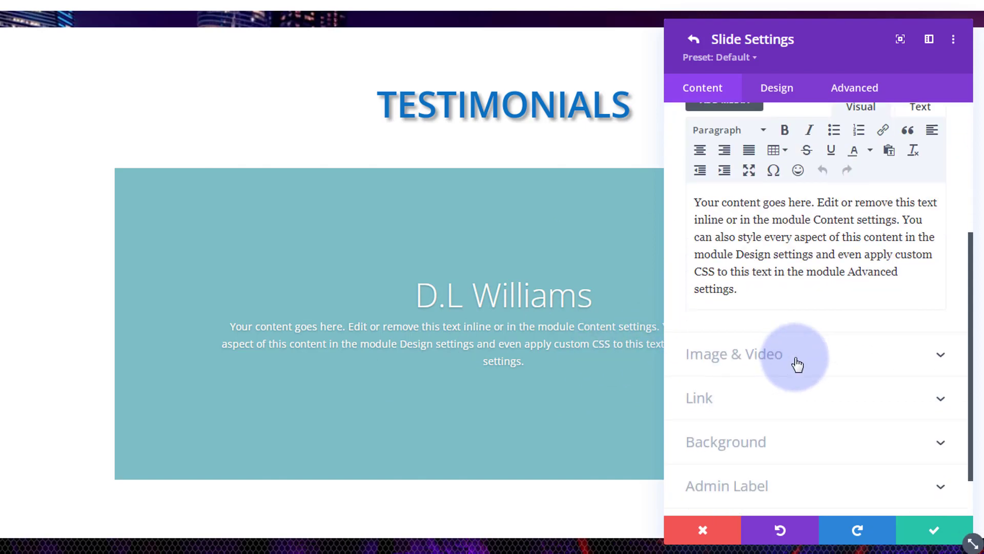
scroll(794, 358, "up", 2)
left_click_drag(694, 271, 757, 369)
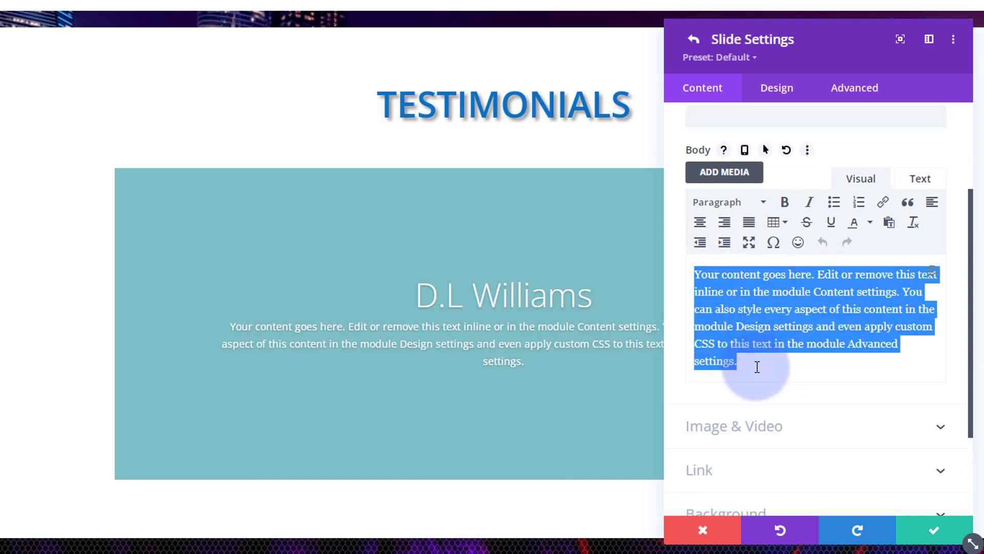
key("BackSpace")
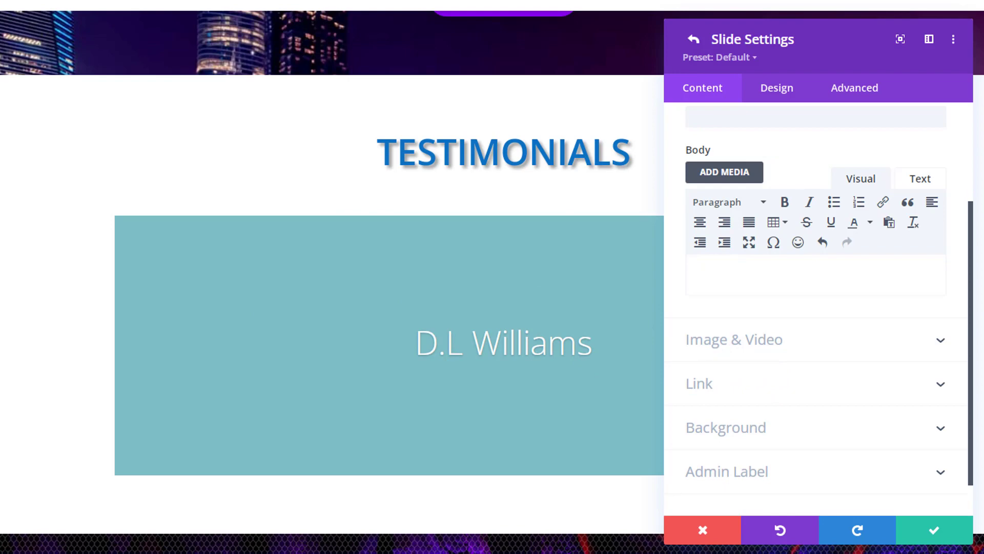
Step: Paste the testimonial paragraph inside quotation marks and set it in italics
left_click(743, 255)
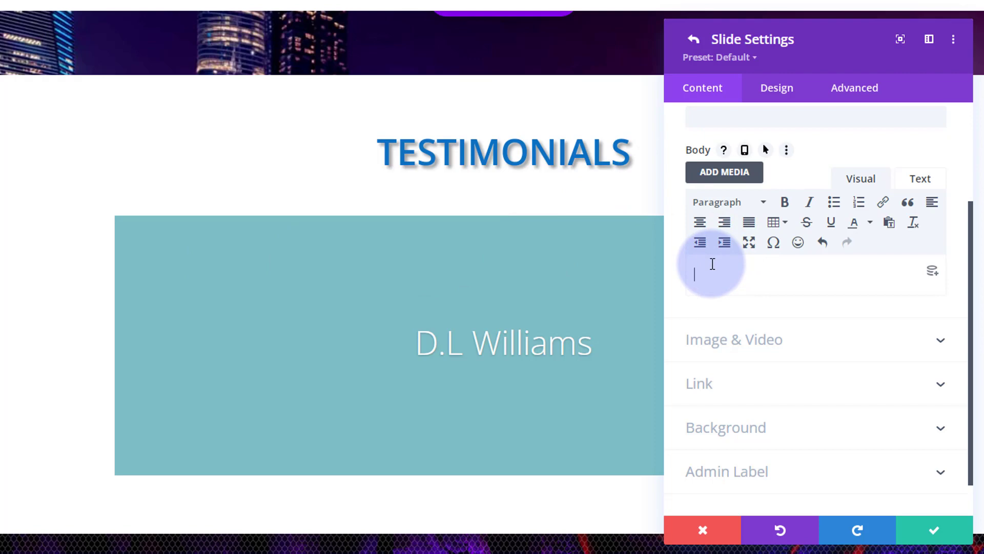
type("\"\"")
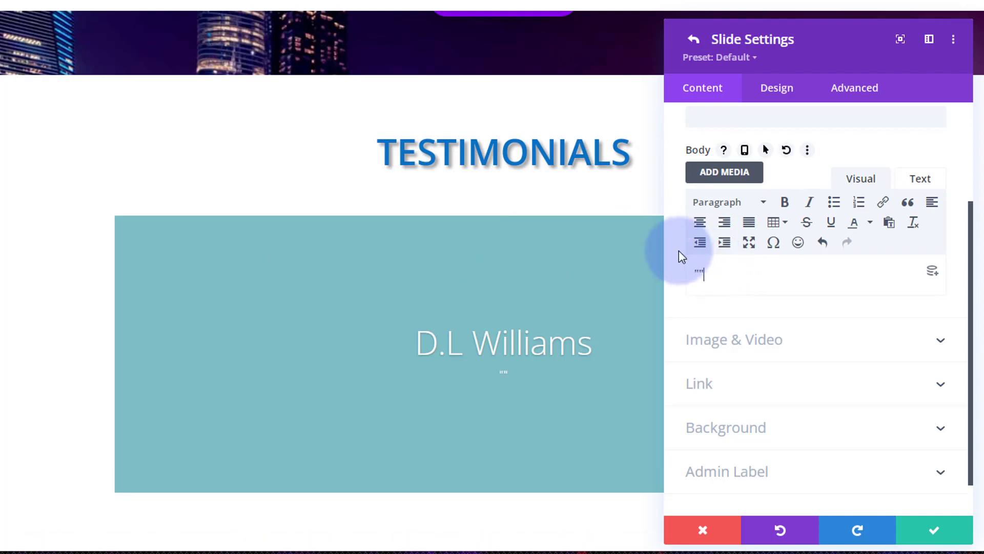
left_click(699, 272)
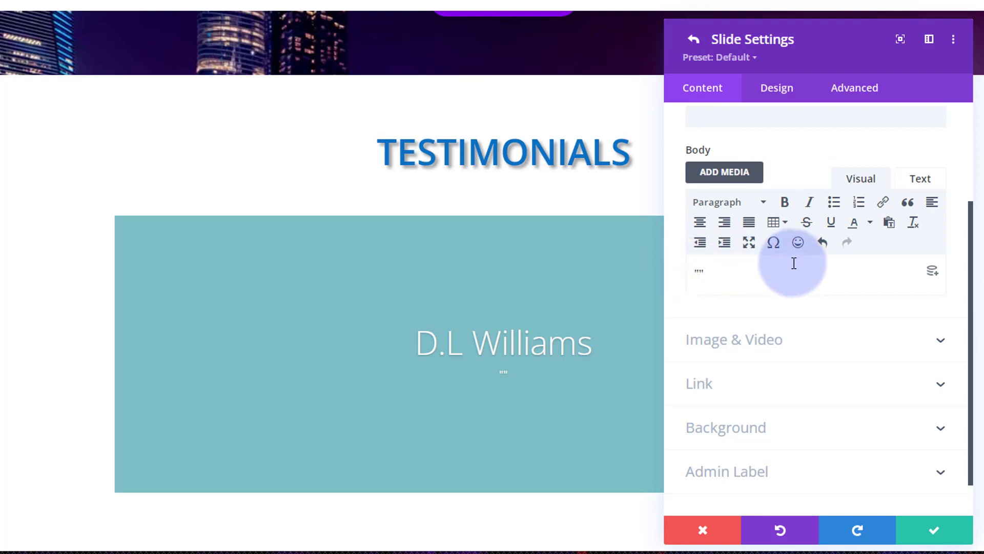
type("In euismod ligula non efficitur pellentesque. Curabitur ante sem, tempus vel placerat eu, tristique a augue. Aliquam ac ex enim. Aenean accumsan dapibus consequat. Nunc enim ante, interdum non sodales volutpat, vulputate id turpis. Maecenas consequat odio eu porttitor lobortis. Mauris ac posuere turpis, interdum mattis ex. Ut metus sapien, convallis nec pulvinar non, scelerisque et neque. Sed consectetur tortor id porta fringilla. Aliquam volutpat eget leo vel rhoncus.")
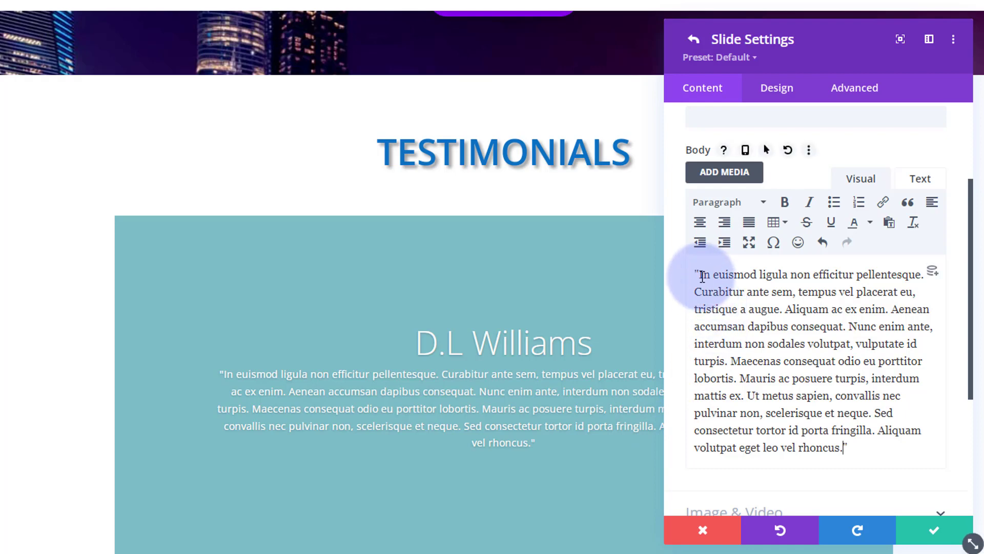
left_click_drag(701, 274, 844, 459)
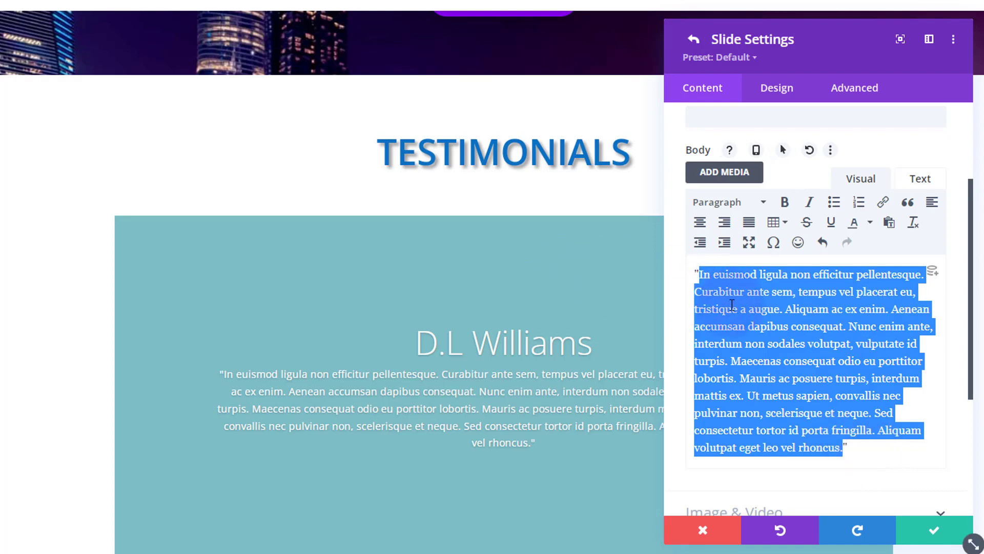
left_click(811, 204)
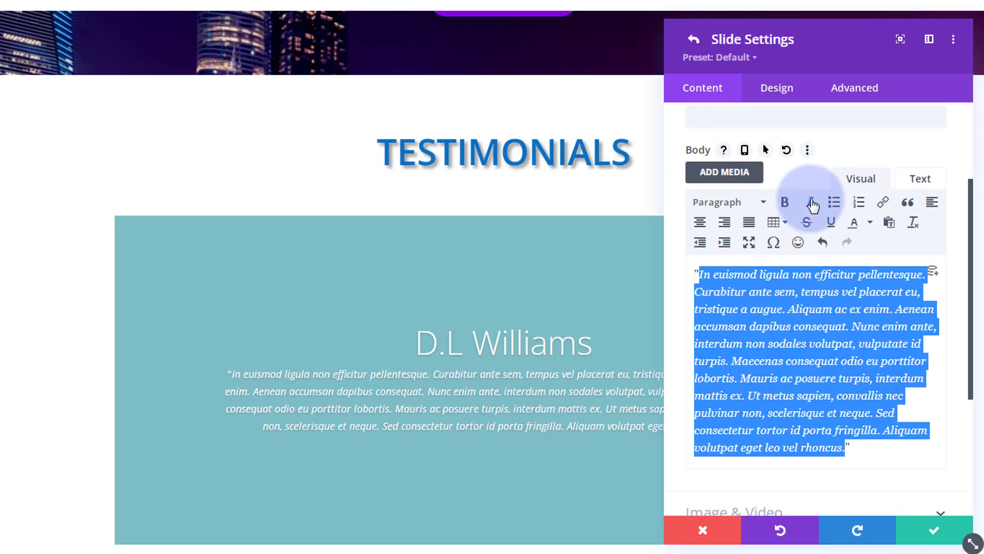
scroll(840, 380, "down", 1)
left_click(868, 377)
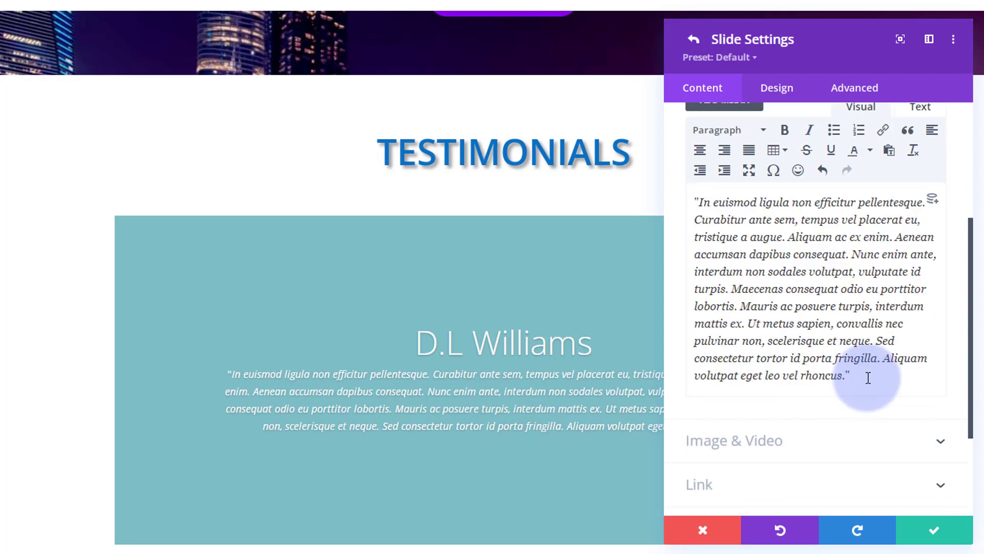
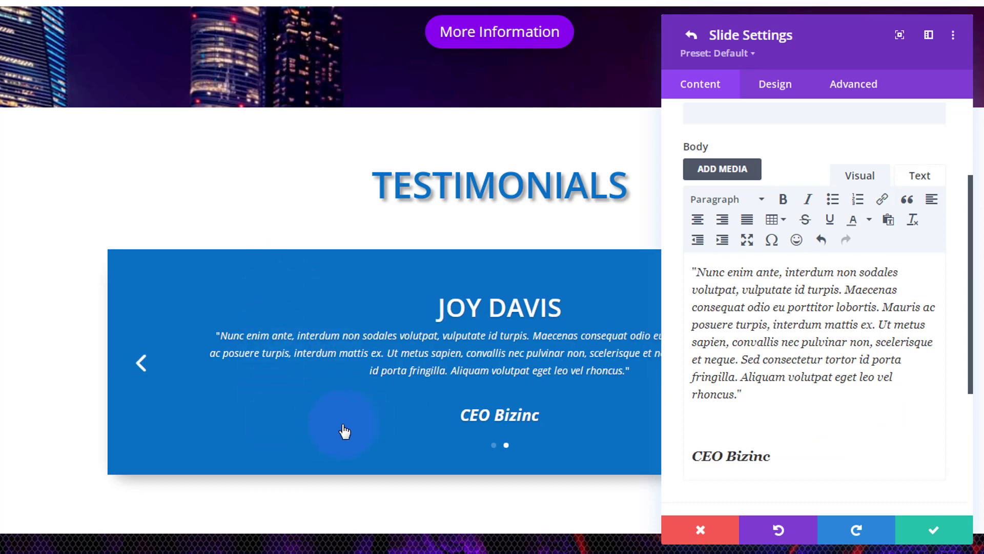
left_click_drag(693, 456, 774, 455)
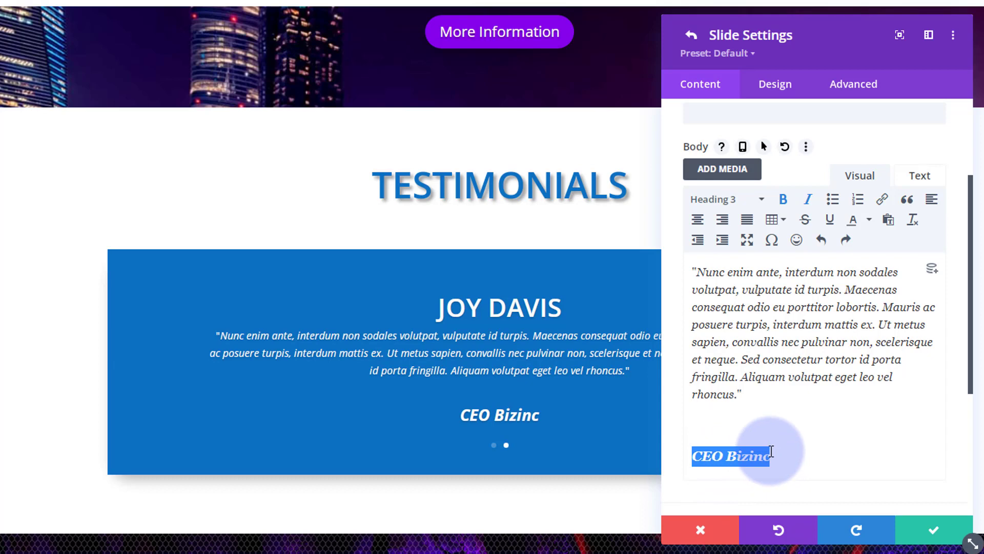
type("Sales /")
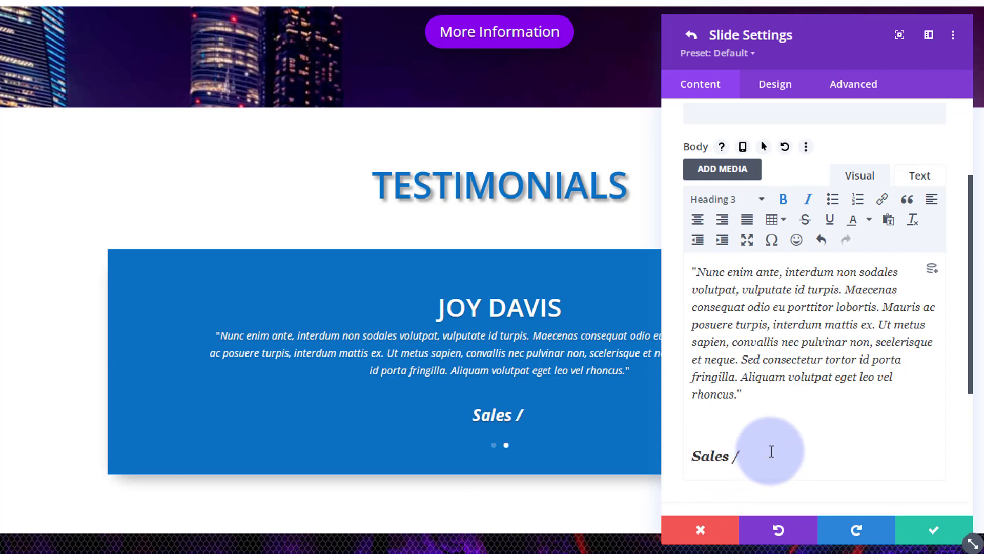
type(" Walma")
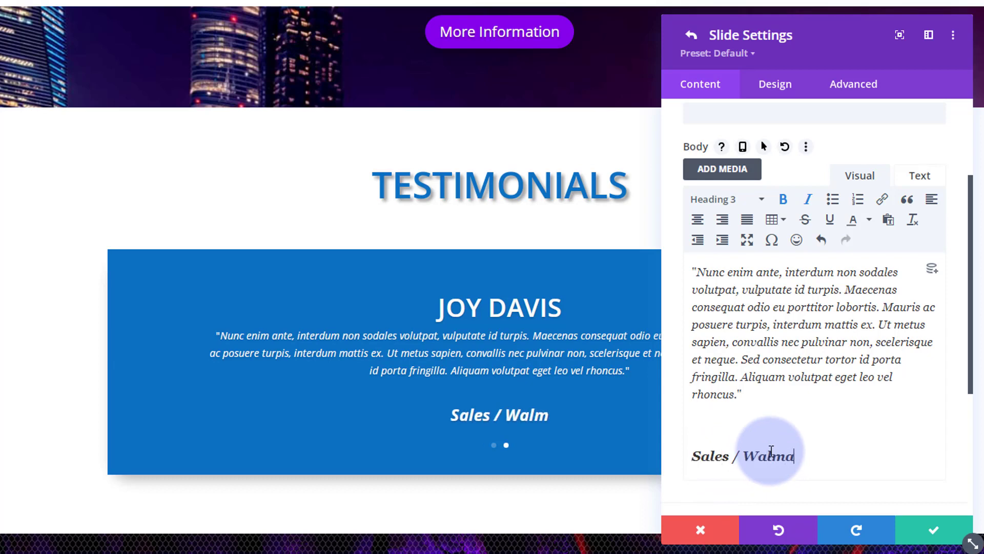
type("rt")
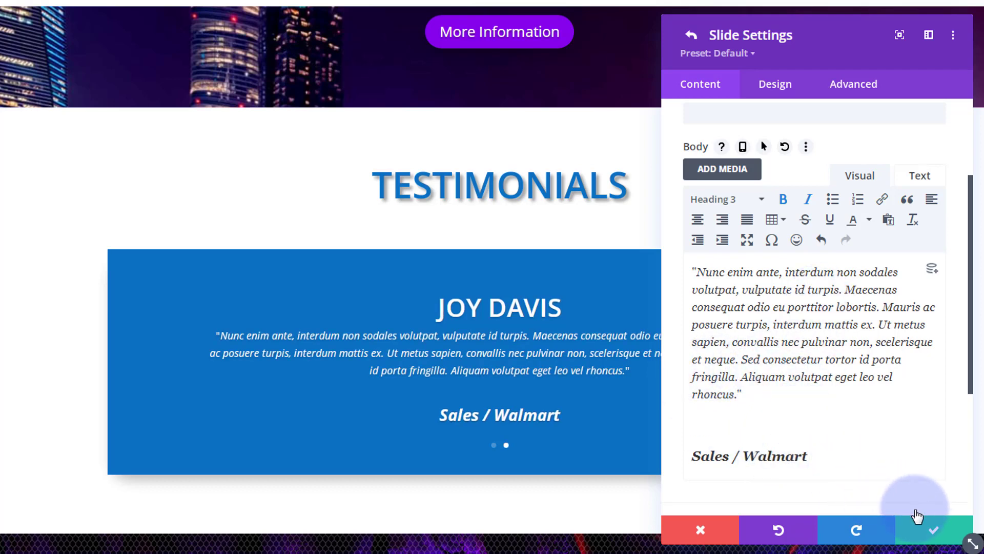
left_click(931, 534)
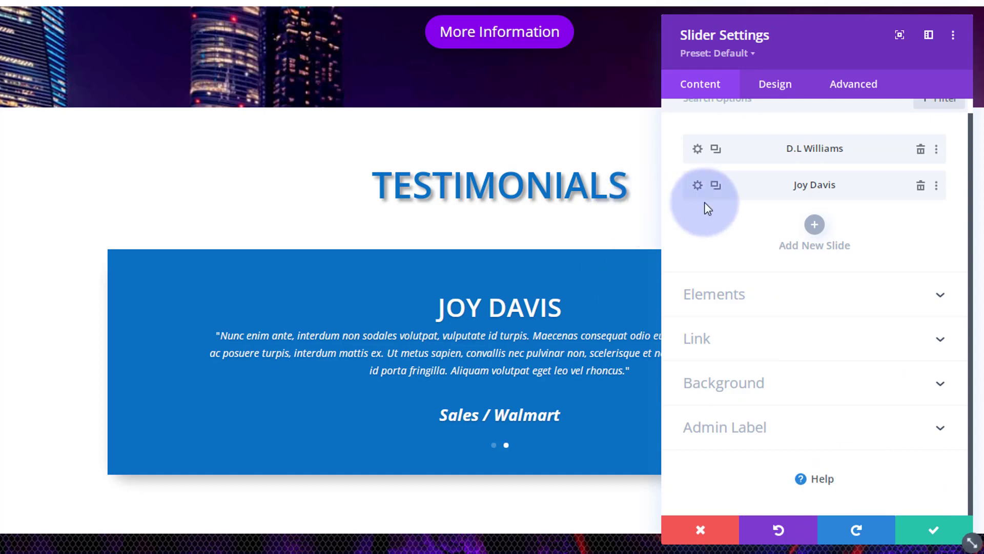
Step: Duplicate the Joy Davis slide and rename the copy to 'Dave Brown'
left_click(716, 187)
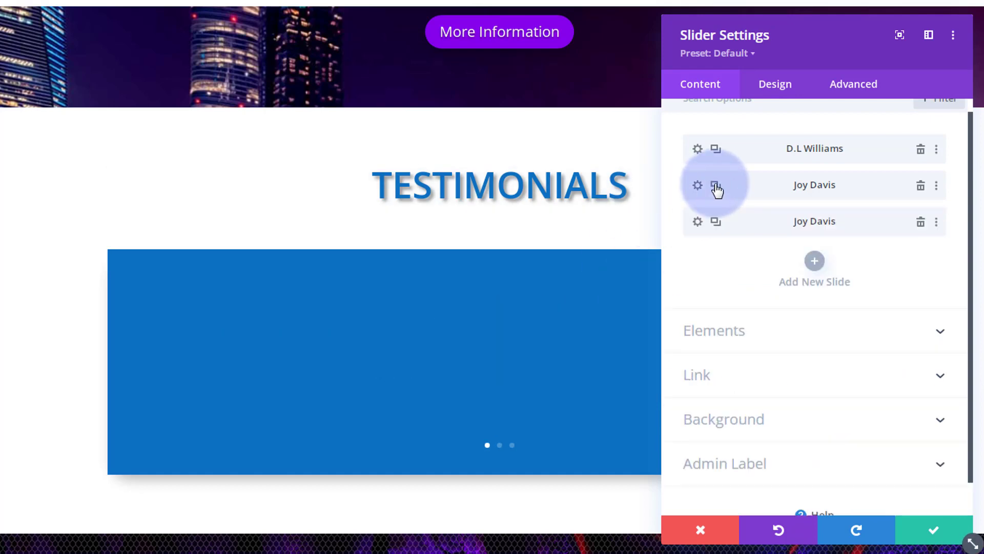
left_click(698, 221)
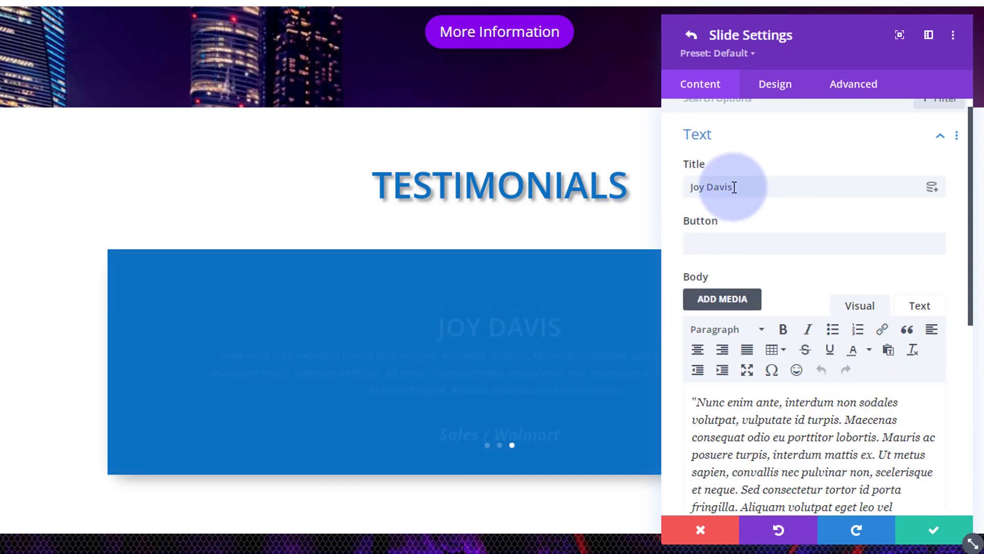
left_click_drag(734, 187, 677, 189)
type("Dave Brown")
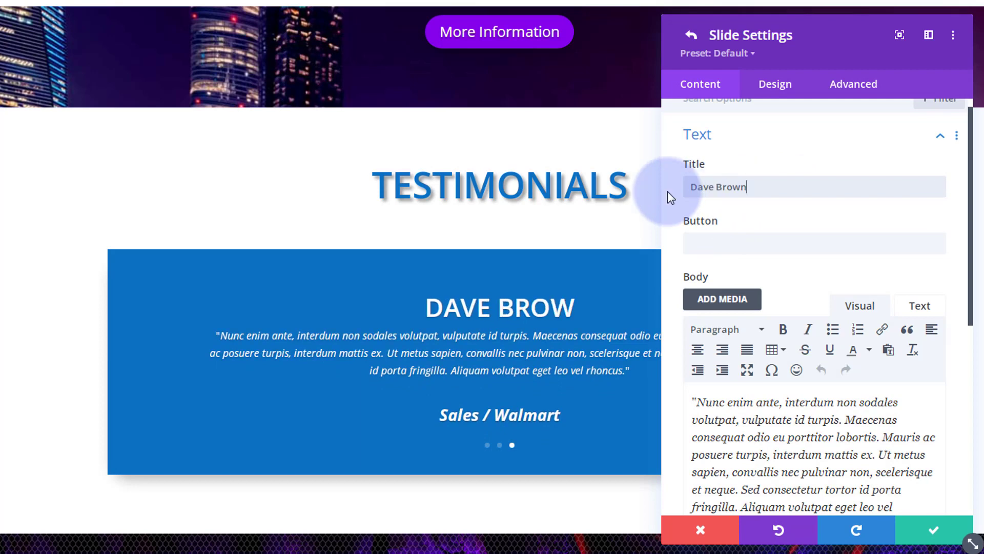
scroll(740, 290, "down", 3)
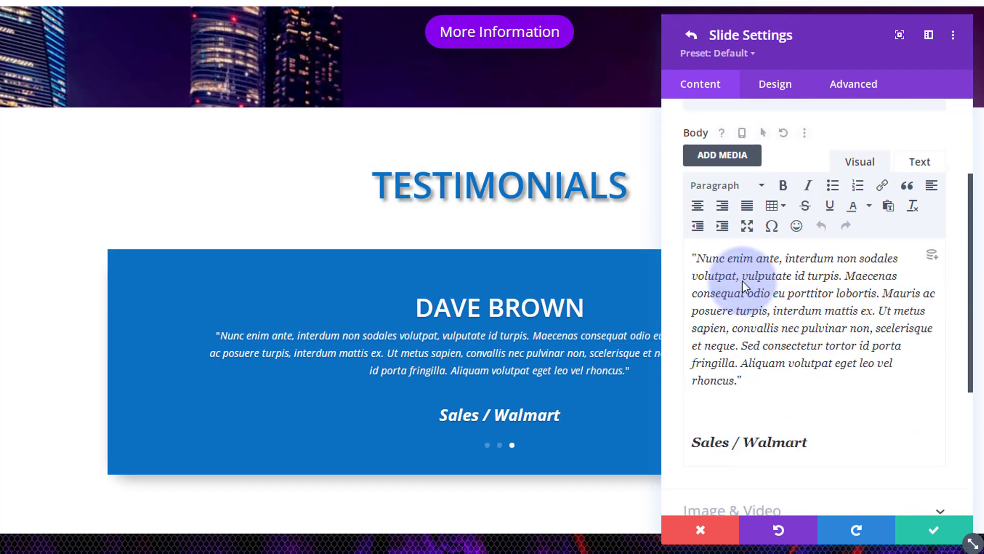
left_click_drag(694, 256, 877, 309)
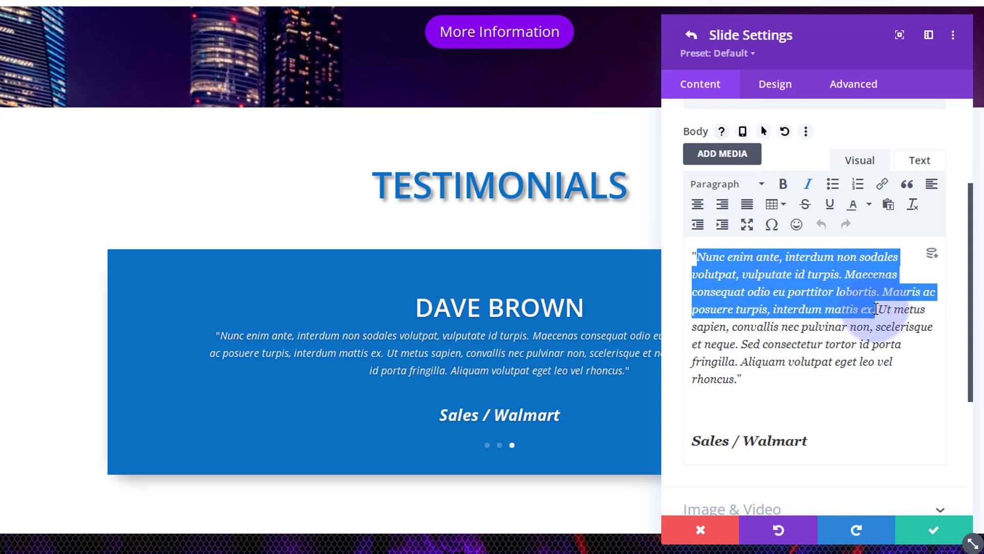
key("BackSpace")
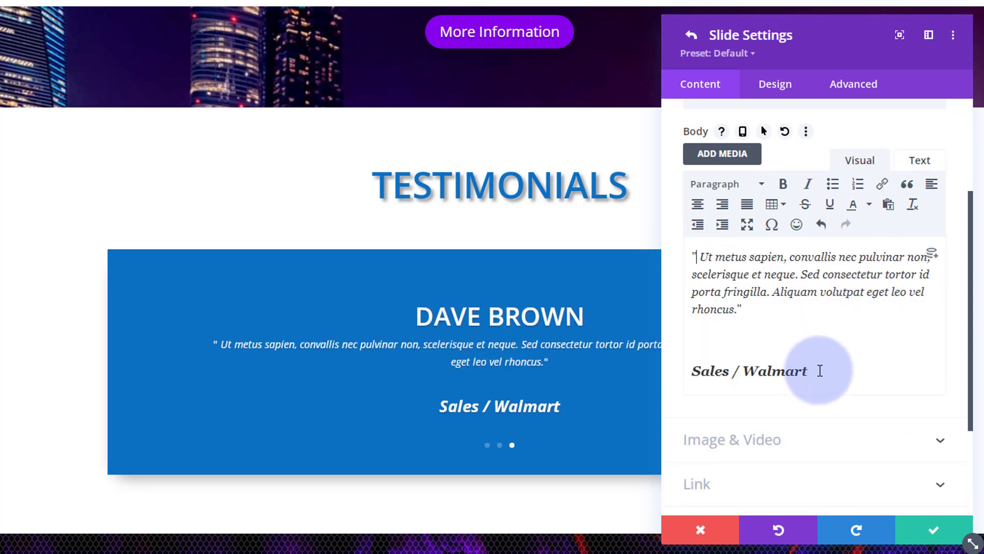
left_click_drag(813, 371, 680, 368)
type("Sel")
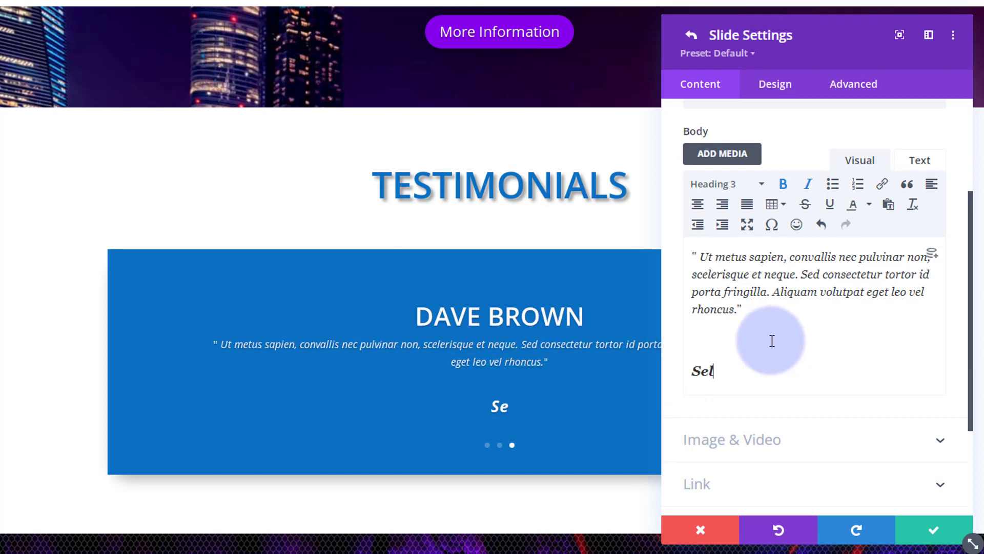
type("f Employed")
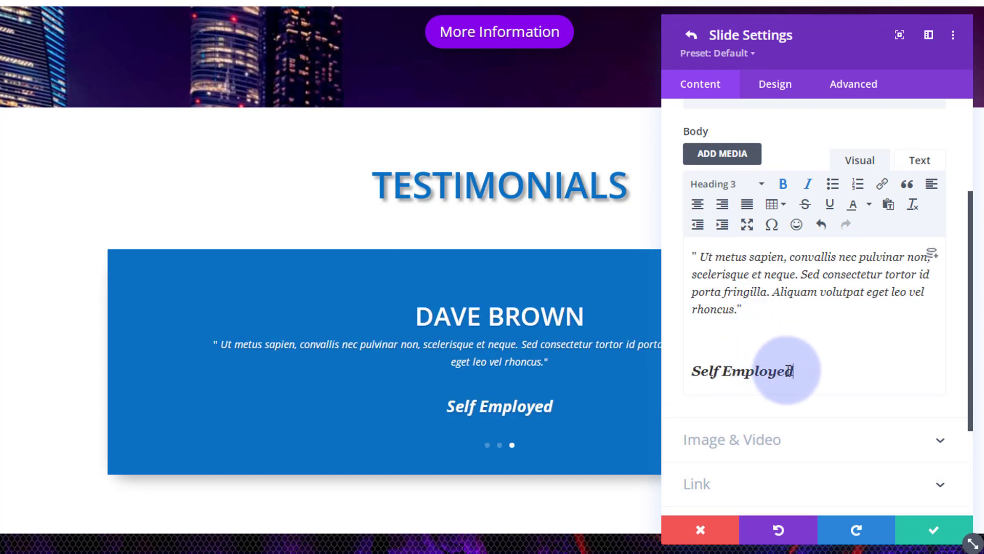
scroll(779, 332, "down", 3)
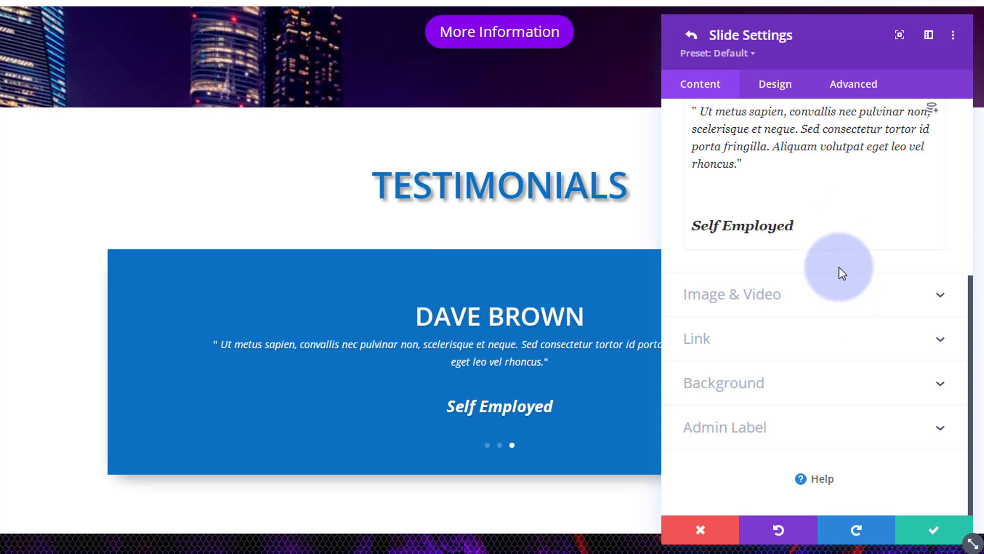
left_click(914, 535)
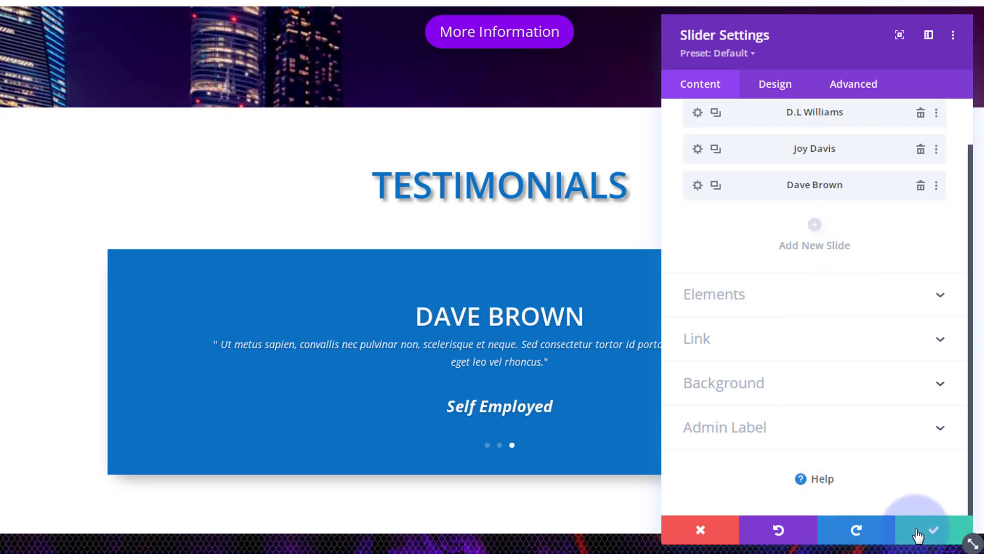
left_click(789, 90)
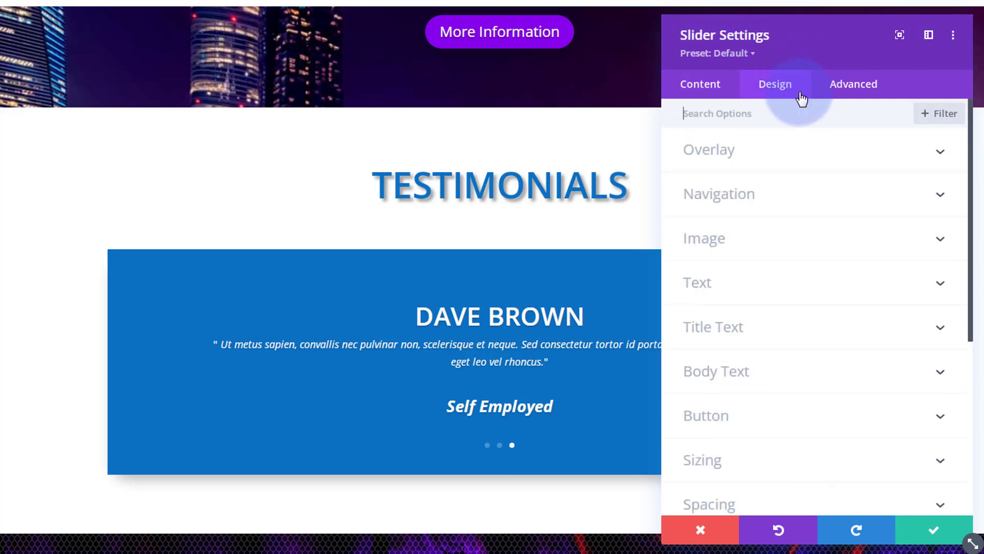
scroll(827, 152, "down", 5)
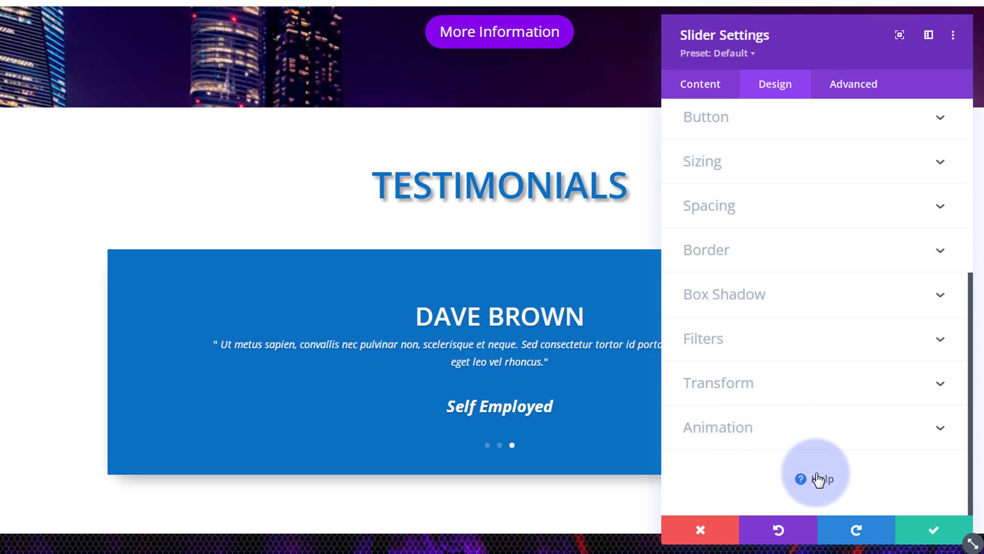
left_click(701, 87)
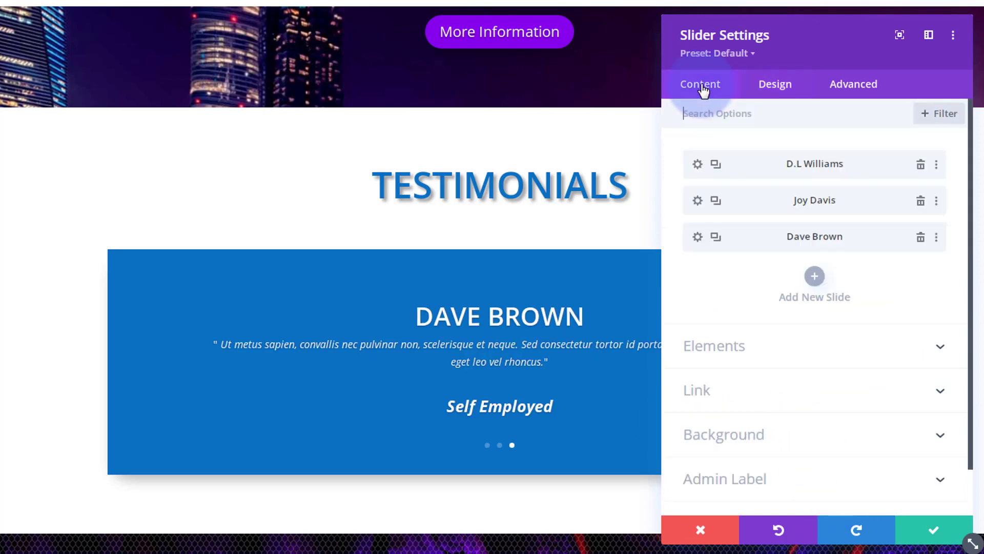
left_click(697, 164)
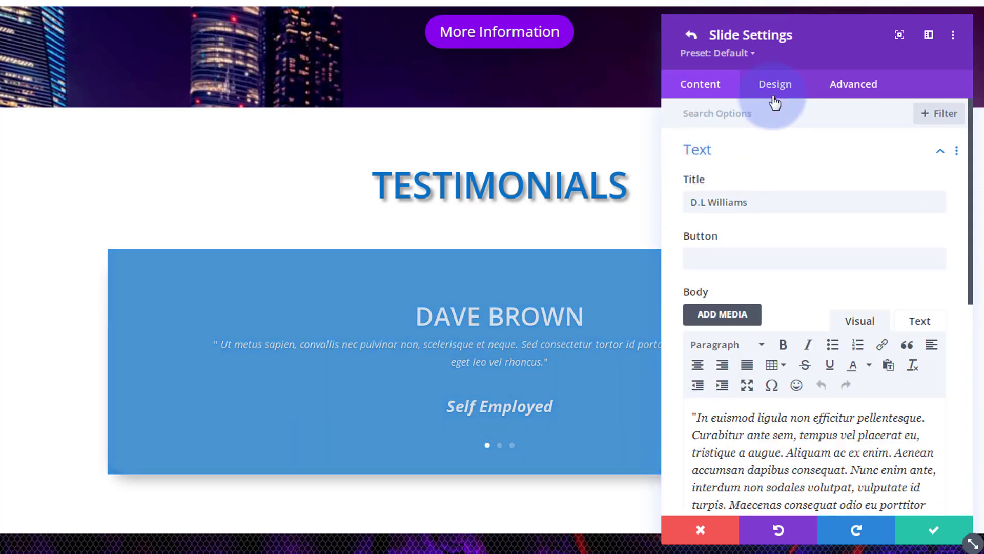
left_click(775, 86)
scroll(787, 197, "down", 3)
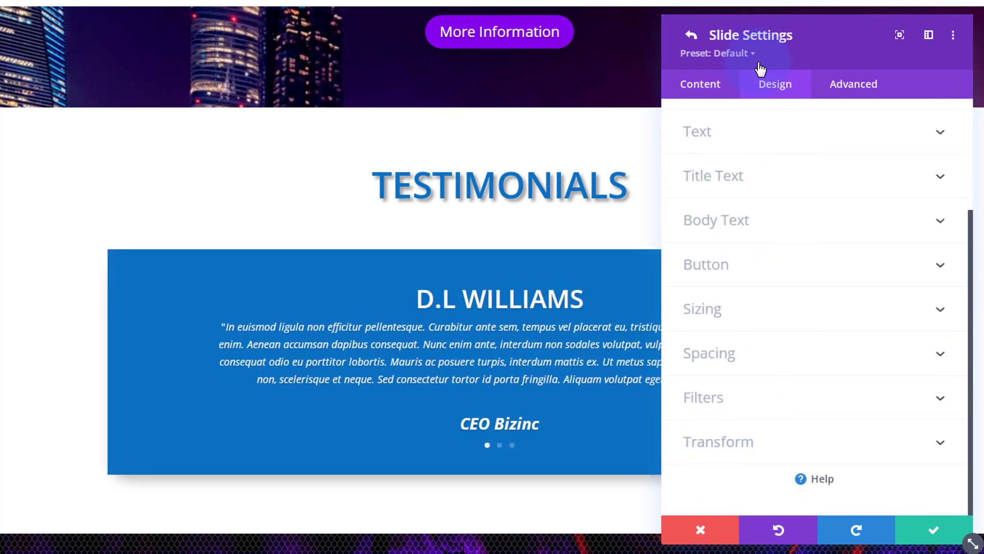
left_click(933, 533)
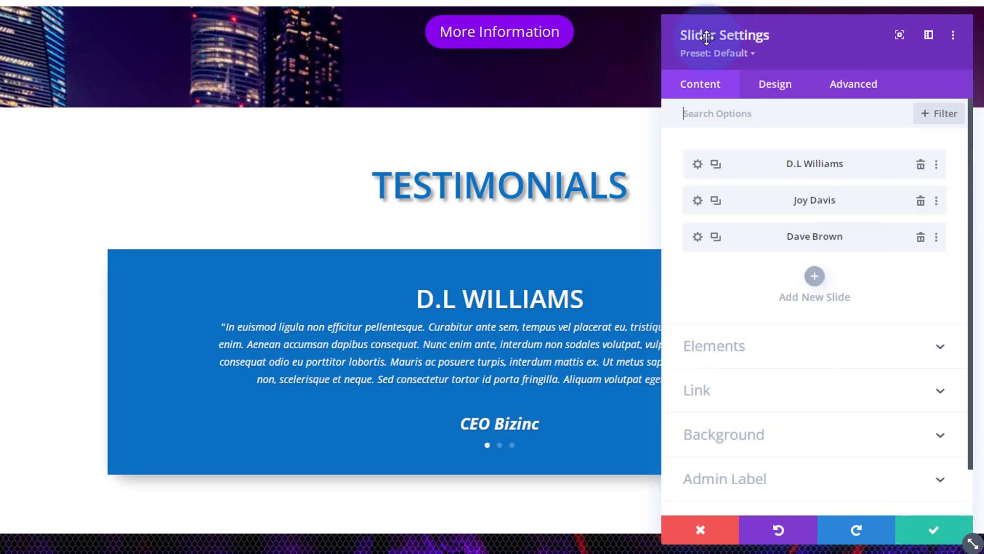
left_click(783, 88)
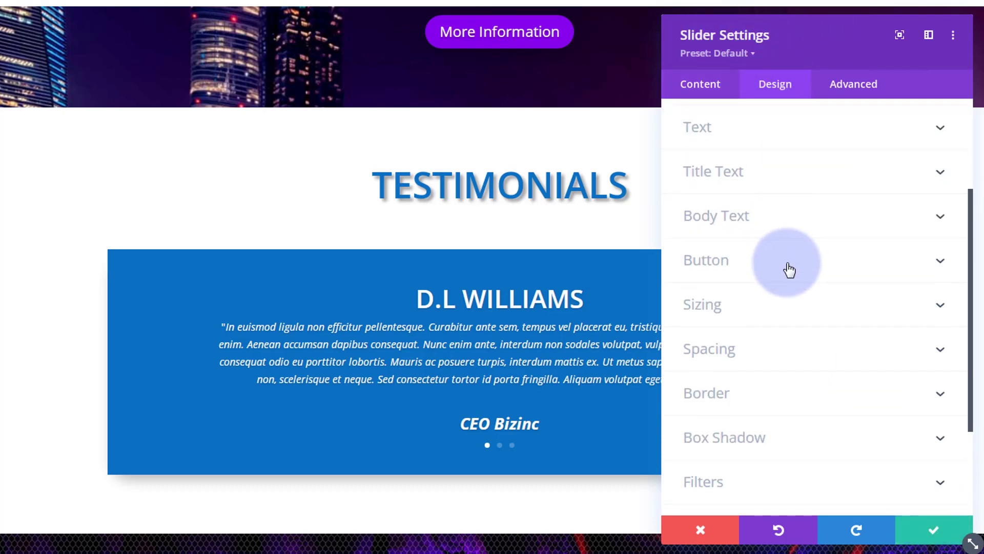
Step: Turn on Automatic Animation in the Animation options with a speed of 5000 ms
scroll(787, 264, "down", 3)
left_click(806, 432)
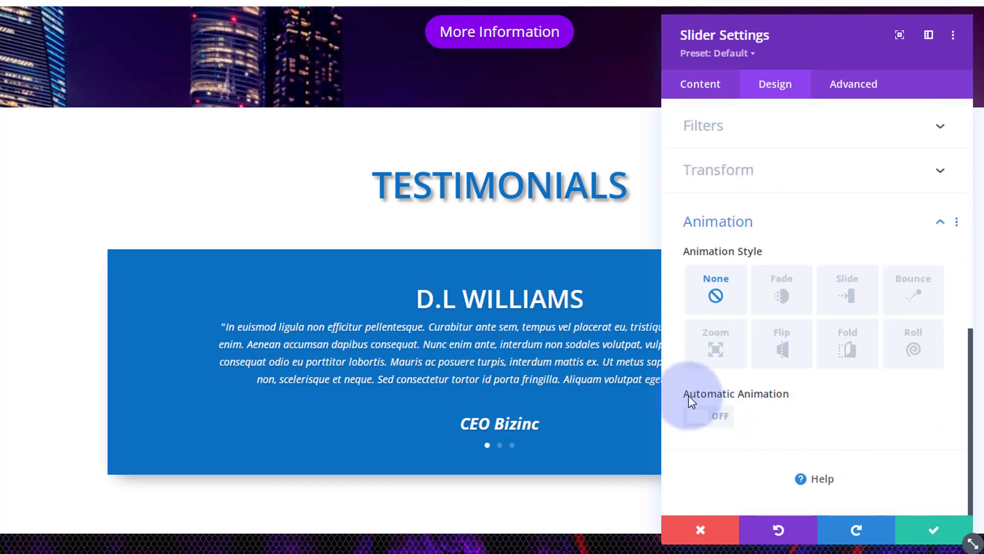
left_click(720, 418)
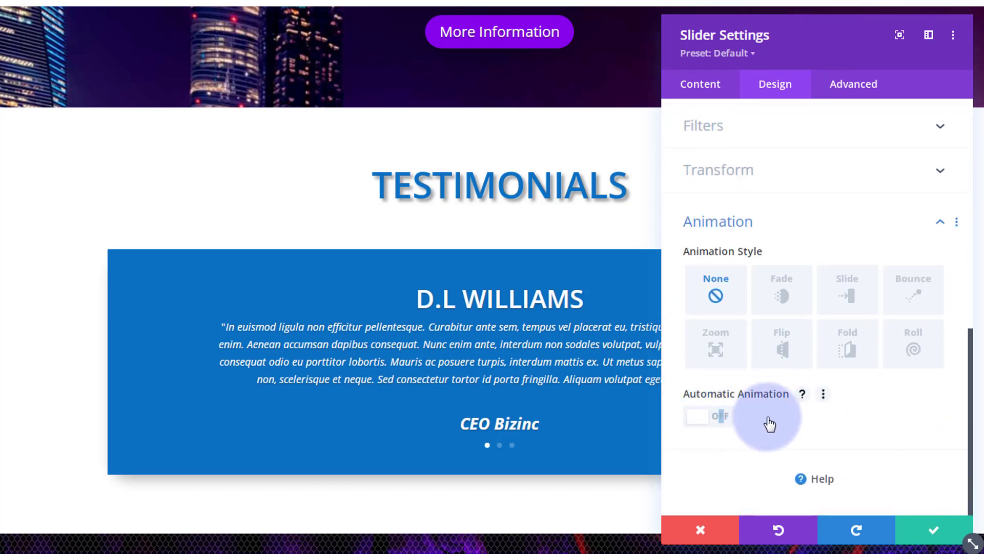
scroll(783, 415, "down", 3)
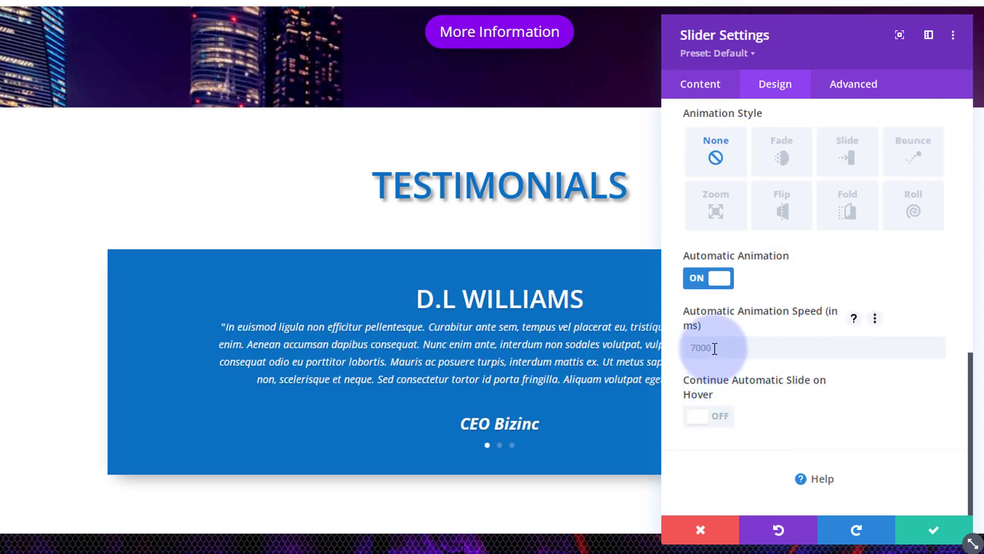
left_click(692, 348)
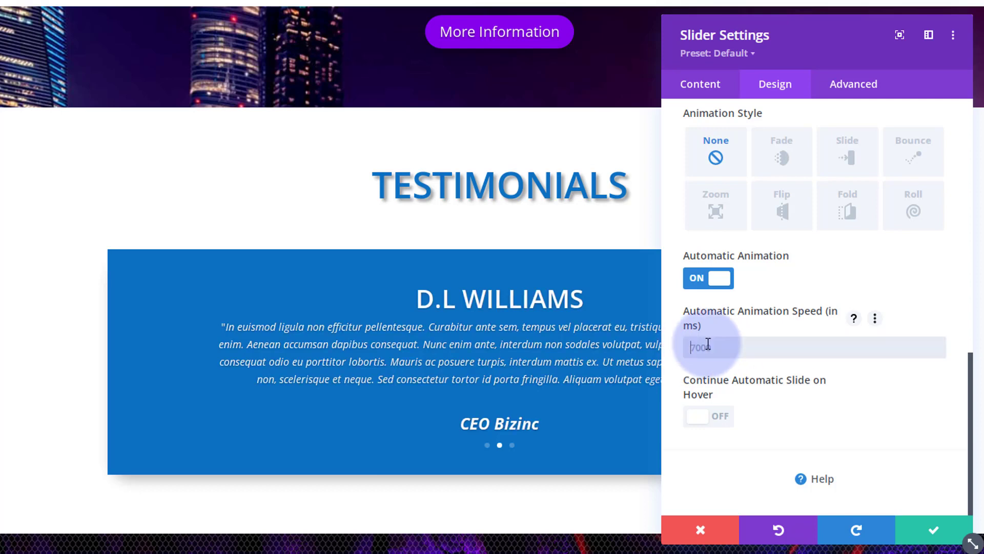
type("5000")
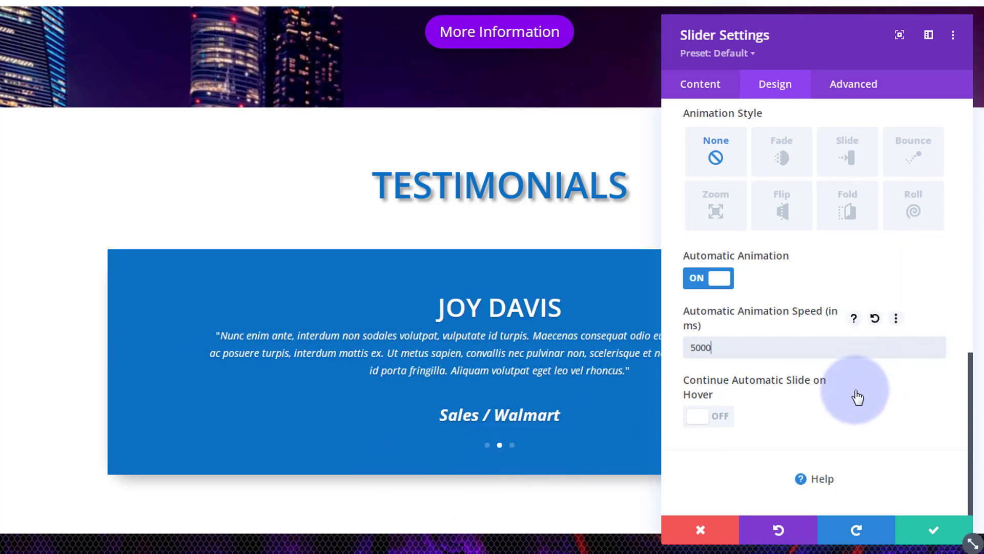
Step: Set Dot Navigation Color to black and save the slider settings
scroll(833, 404, "up", 8)
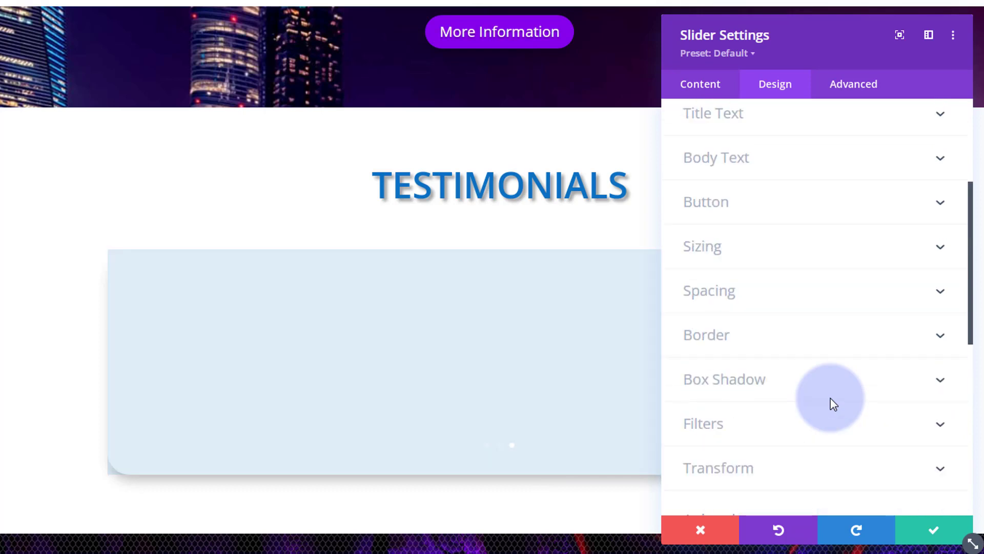
scroll(833, 404, "up", 4)
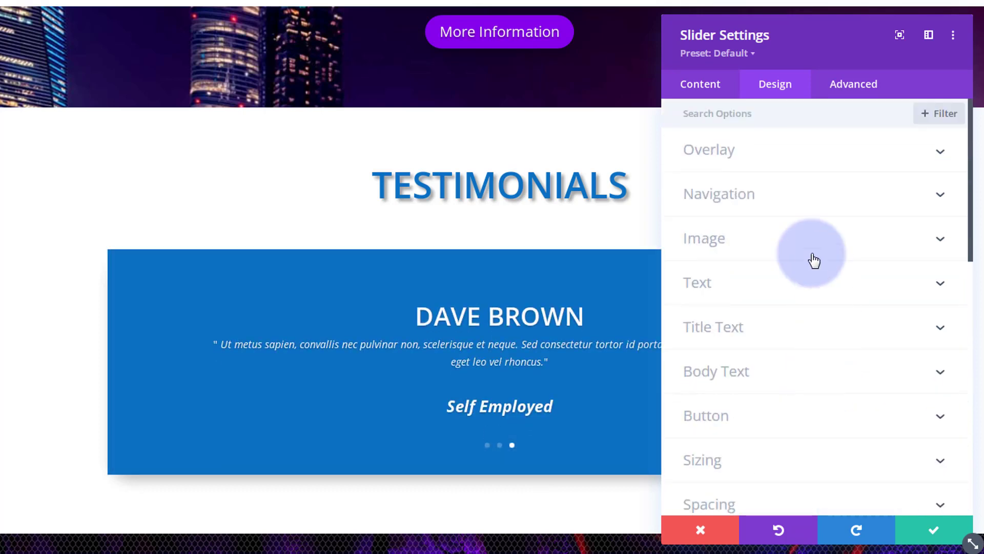
left_click(800, 203)
left_click(734, 270)
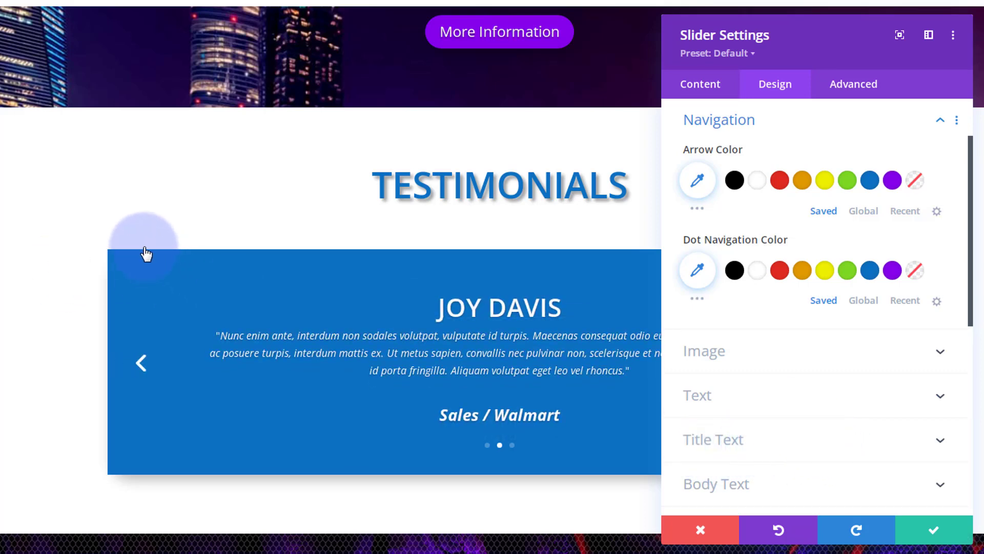
left_click(936, 531)
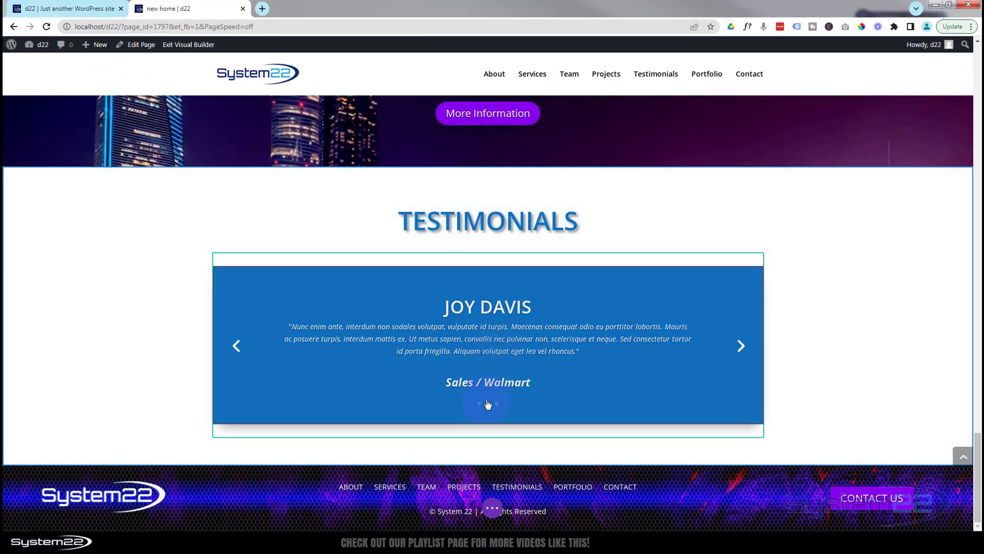
Step: Save the page as a draft and exit the Visual Builder
left_click(492, 508)
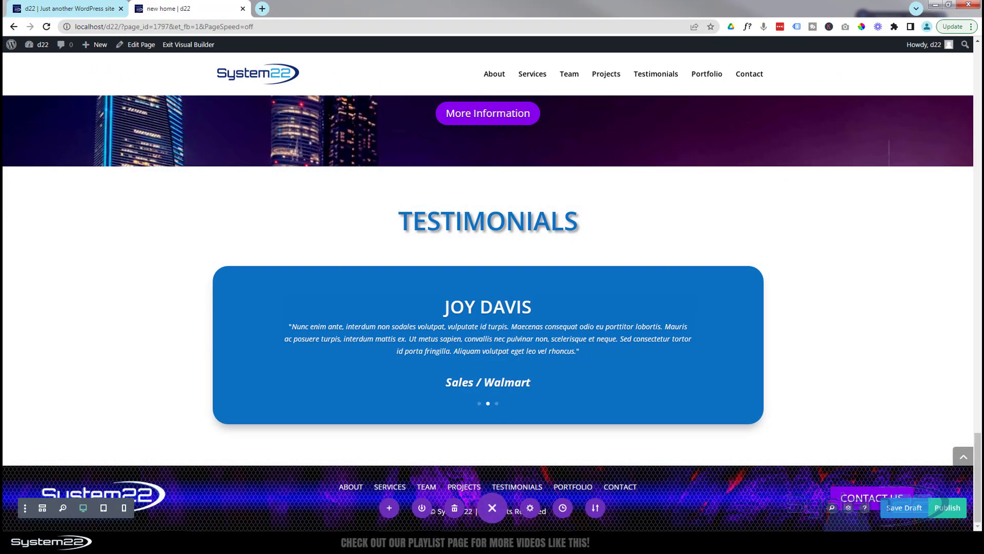
left_click(907, 508)
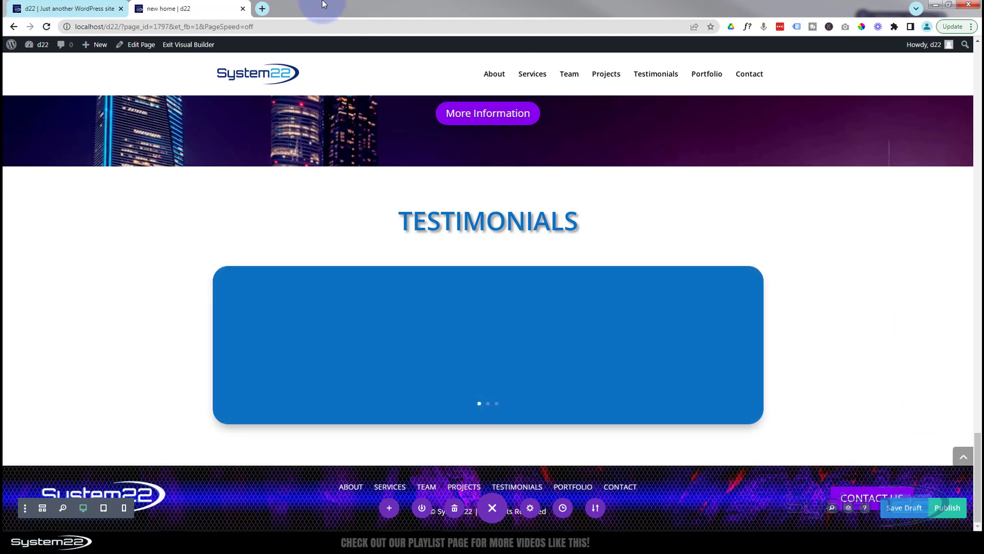
left_click(195, 49)
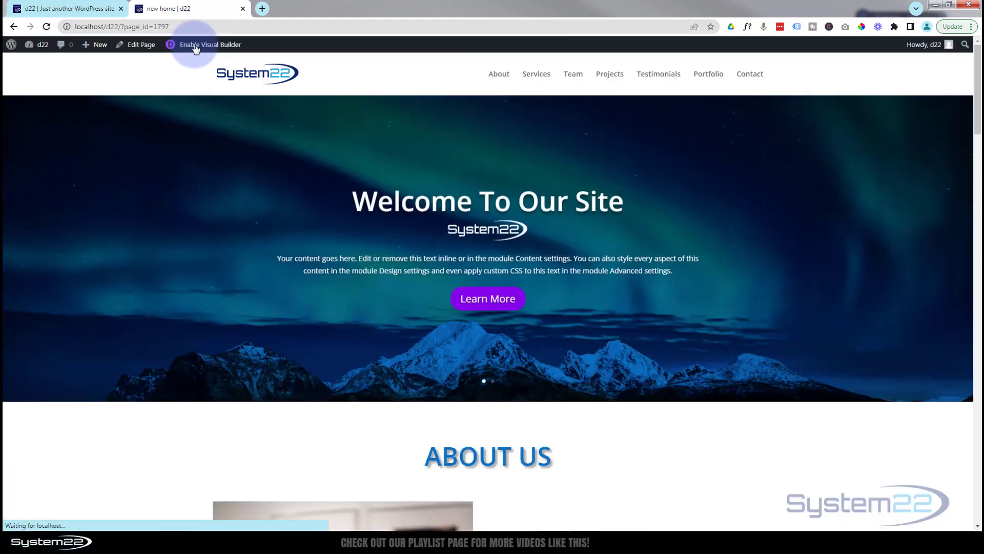
left_click(977, 152)
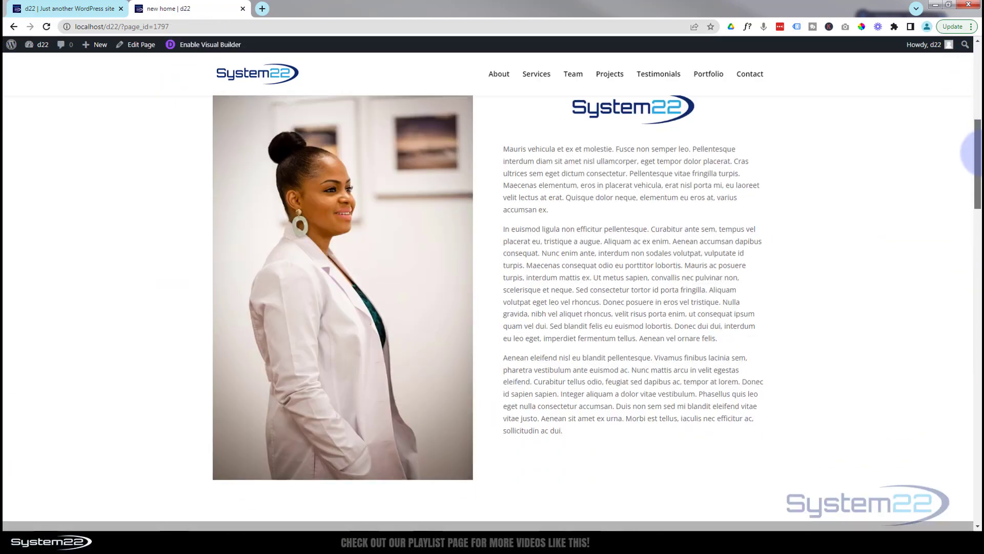
left_click_drag(977, 152, 977, 442)
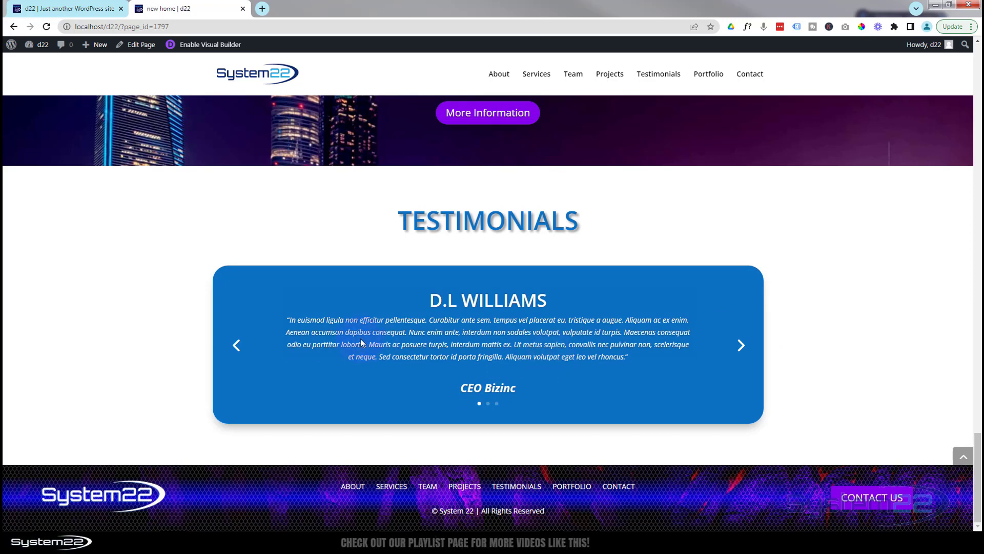
left_click(236, 348)
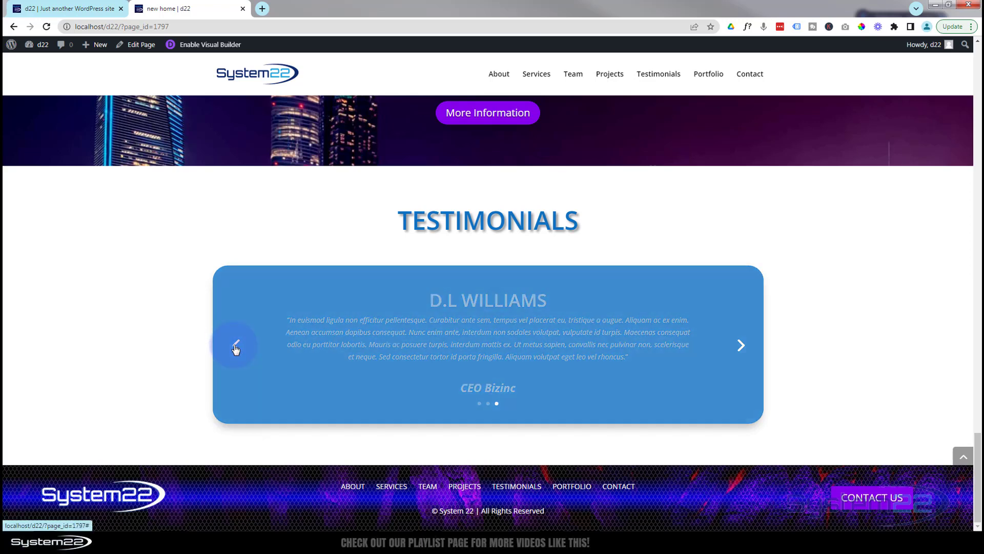
left_click(236, 347)
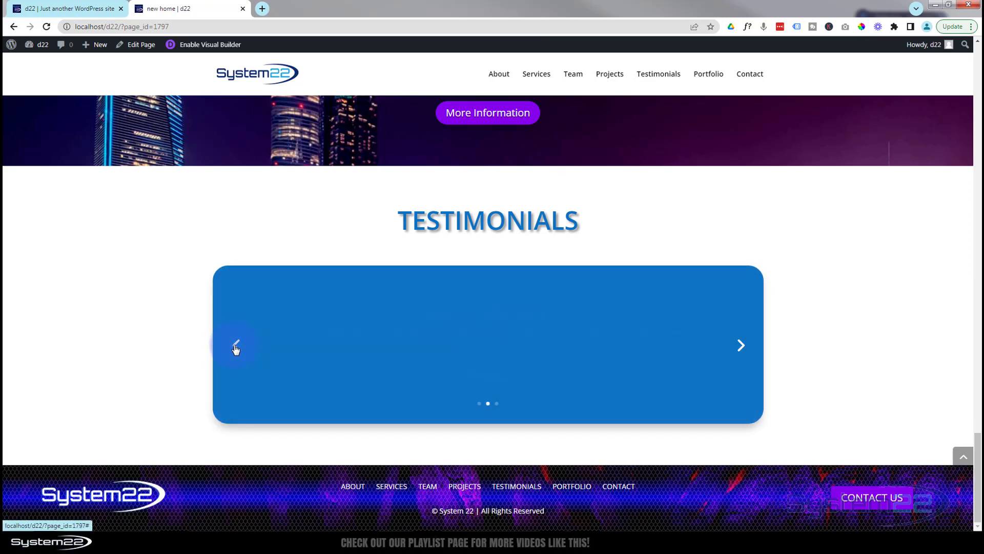
left_click(480, 404)
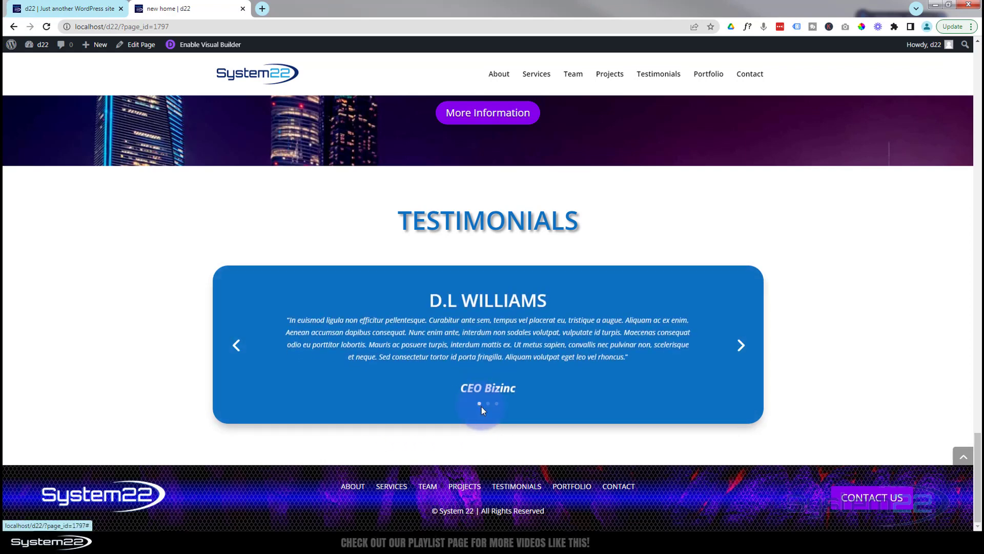